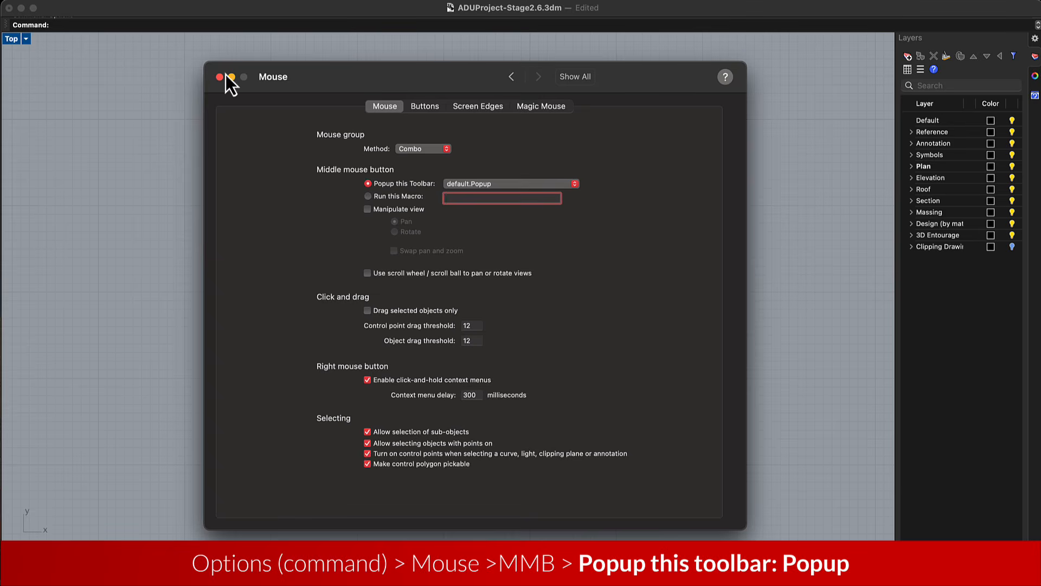
Close the mouse settings and open the Popup toolbar's button editor
left_click(219, 77)
middle_click(285, 157)
right_click(285, 158)
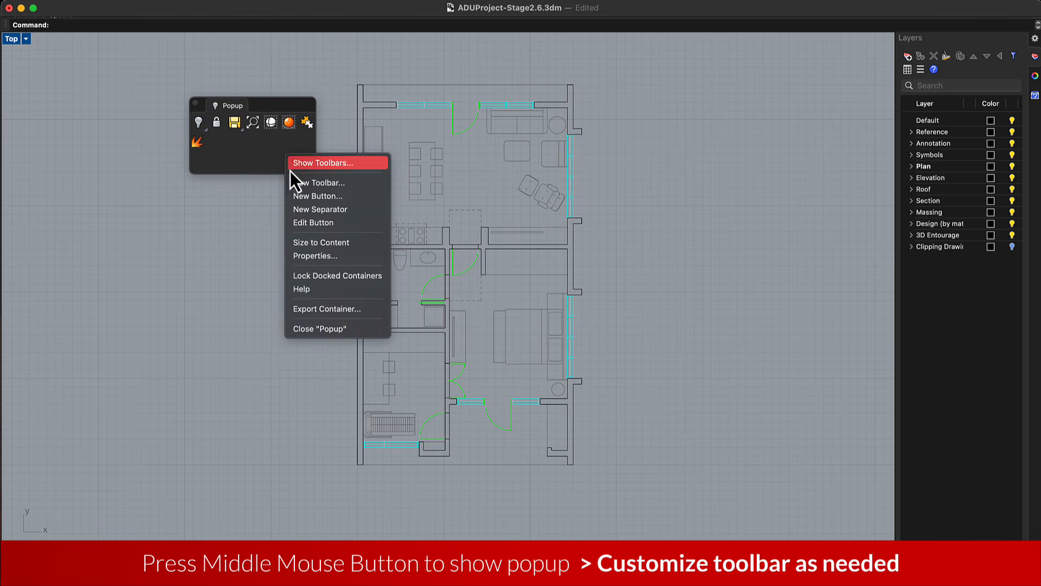
left_click(307, 222)
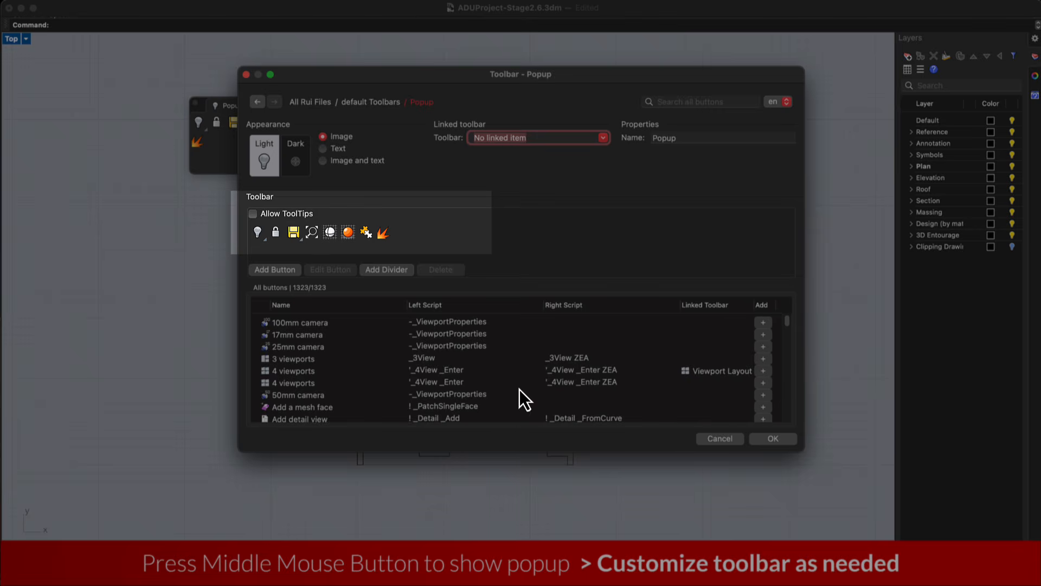
Add the Trim and Undo buttons to the Popup toolbar
left_click_drag(787, 321, 787, 412)
scroll(295, 376, "up", 3)
left_click(307, 404)
left_click(755, 404)
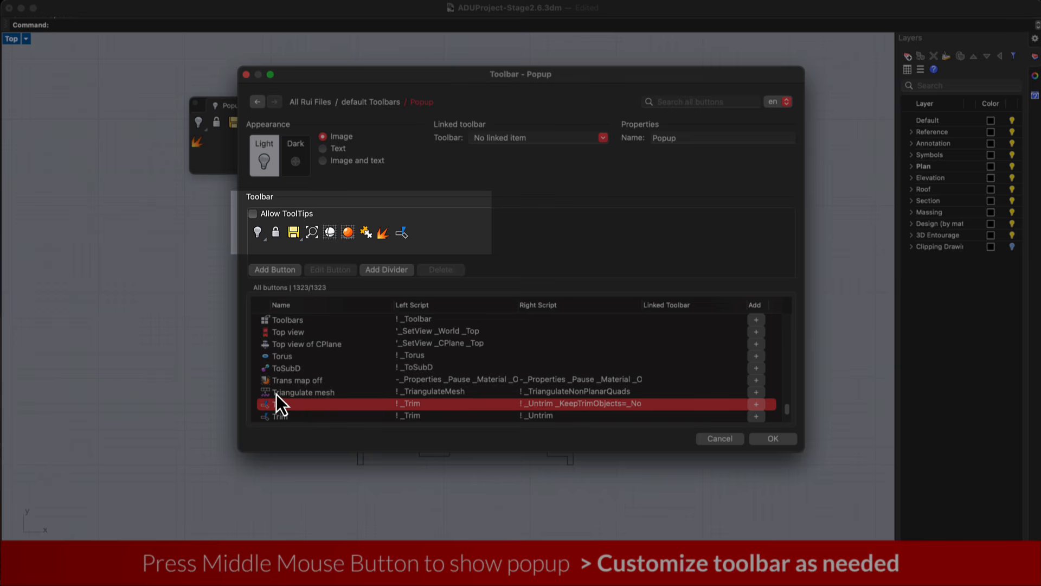
scroll(309, 386, "down", 3)
left_click(303, 421)
left_click(756, 421)
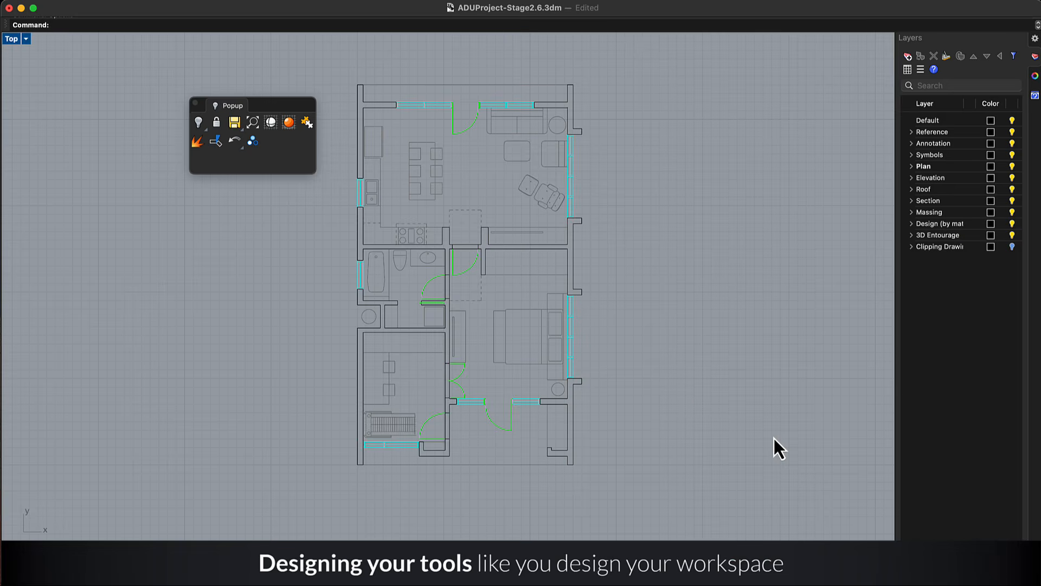
Trim the wall lines across the hallway doorway at its jamb lines and select the bathroom doorway's jamb lines
scroll(463, 248, "up", 5)
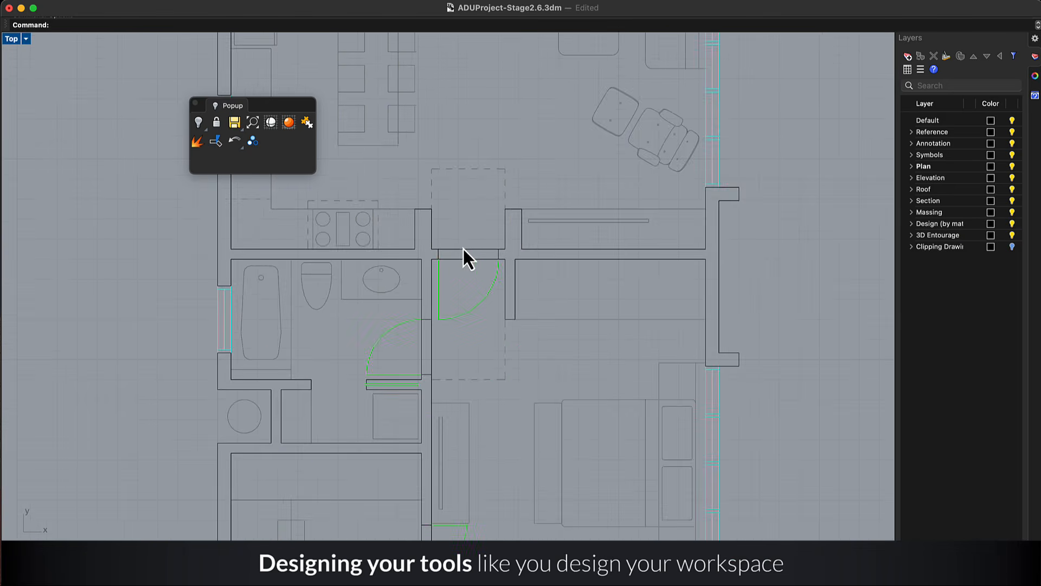
scroll(488, 255, "up", 5)
left_click(282, 257)
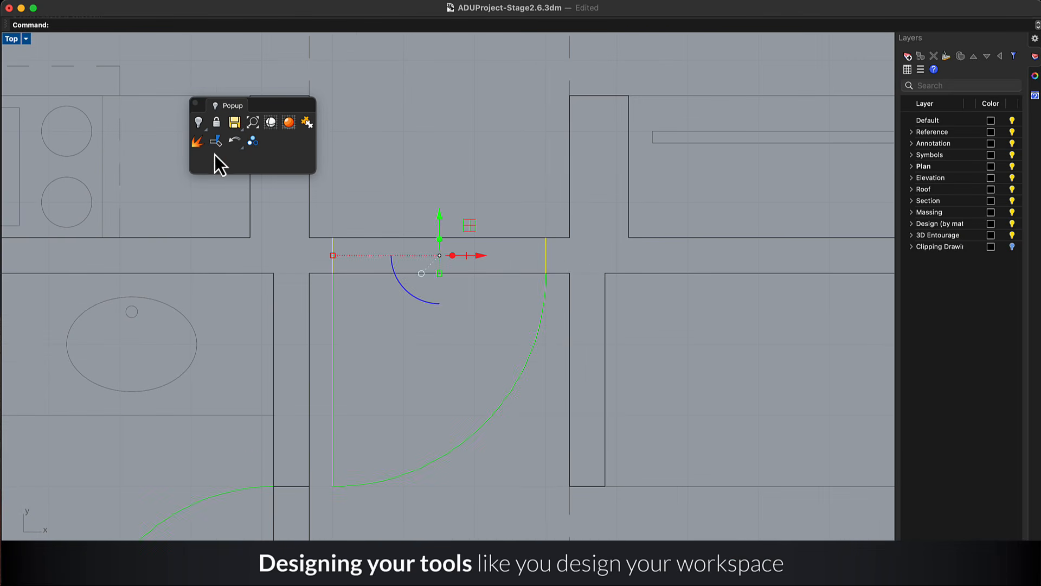
left_click(217, 141)
left_click(400, 273)
left_click(410, 237)
key("Return")
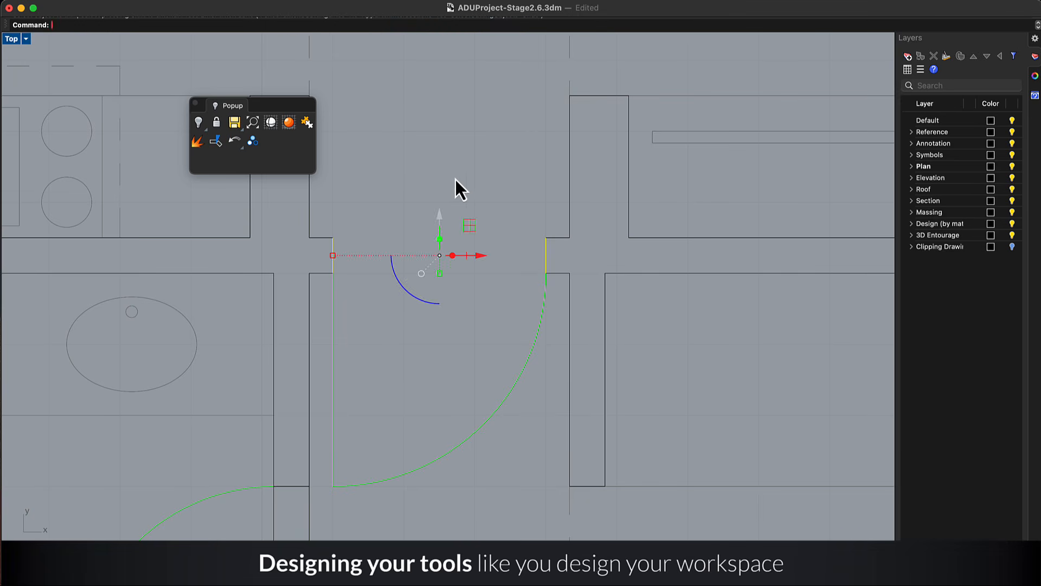
key("Escape")
scroll(437, 360, "down", 3)
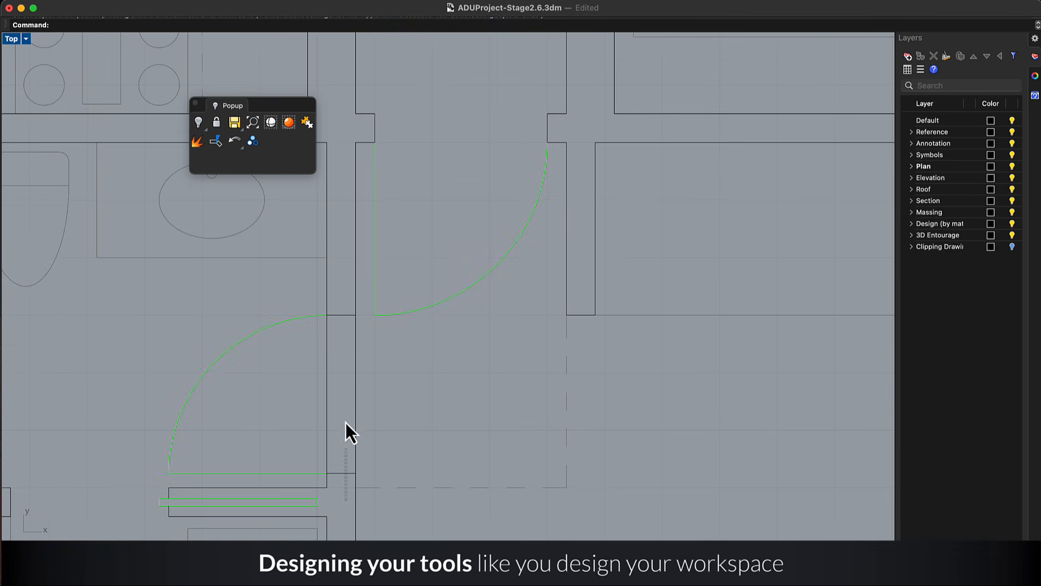
left_click(339, 309)
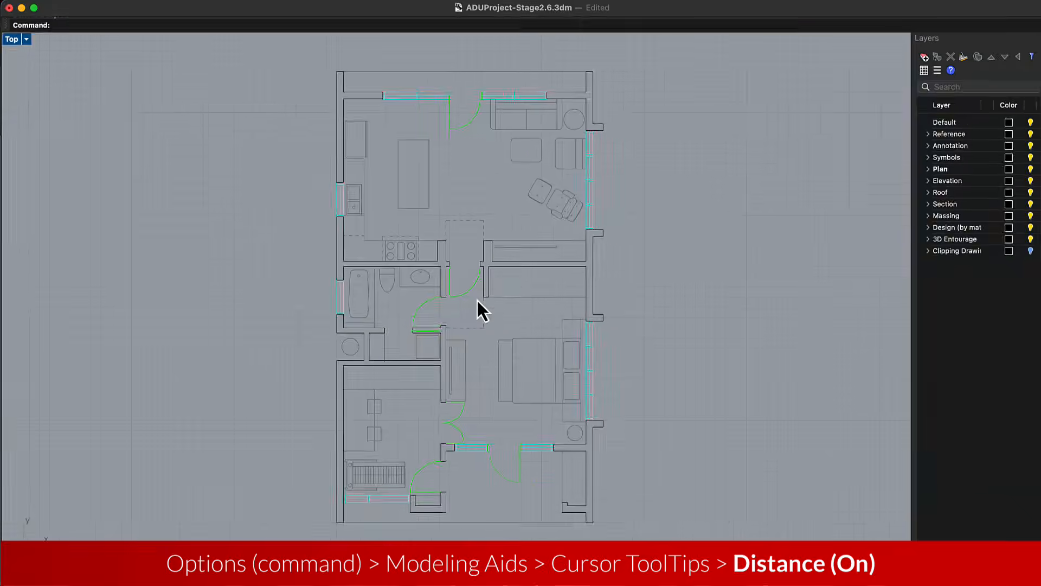
Turn on the Distance cursor tooltip in the Modeling Aids options
type("Options")
key("Return")
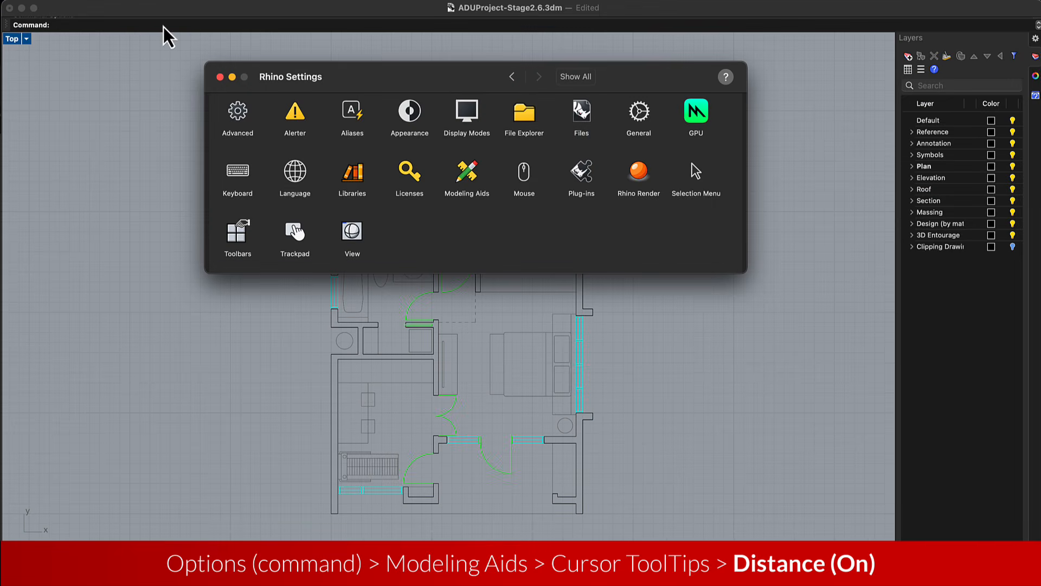
left_click(467, 180)
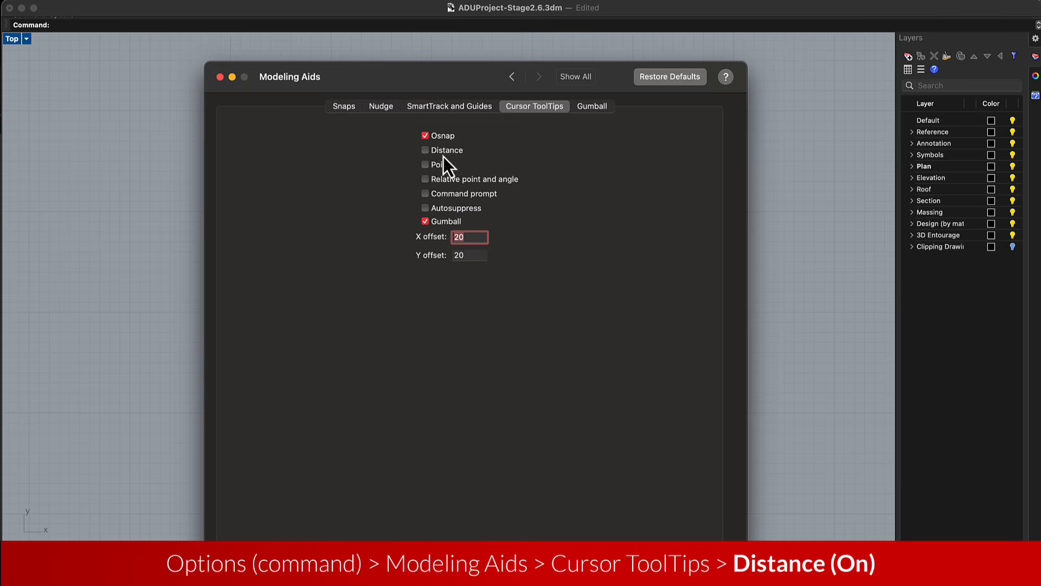
left_click(219, 76)
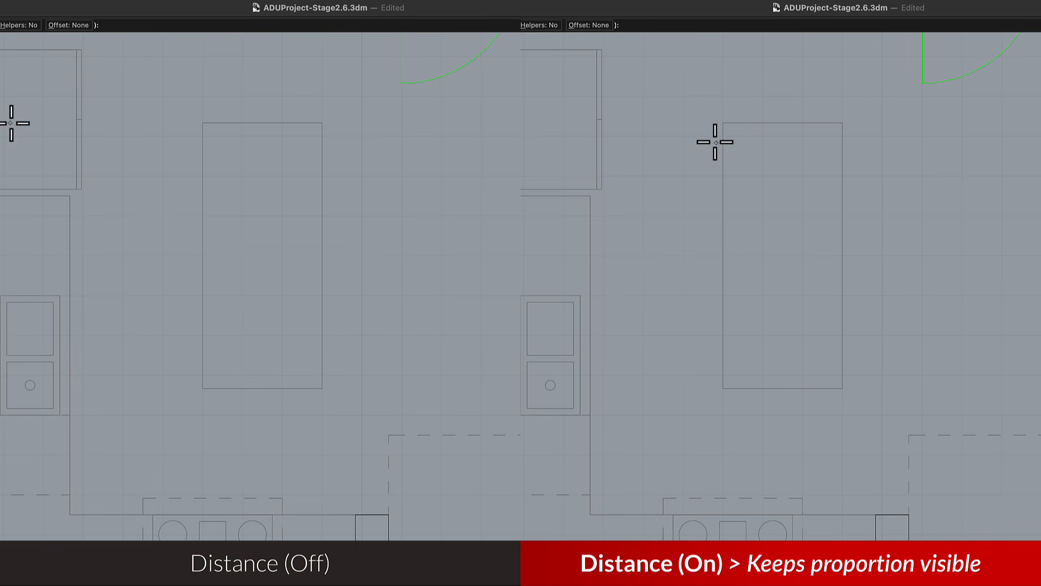
Draw a closed square polyline with sides of about 1'-4" across the kitchen island's right edge, near its upper end
left_click(803, 156)
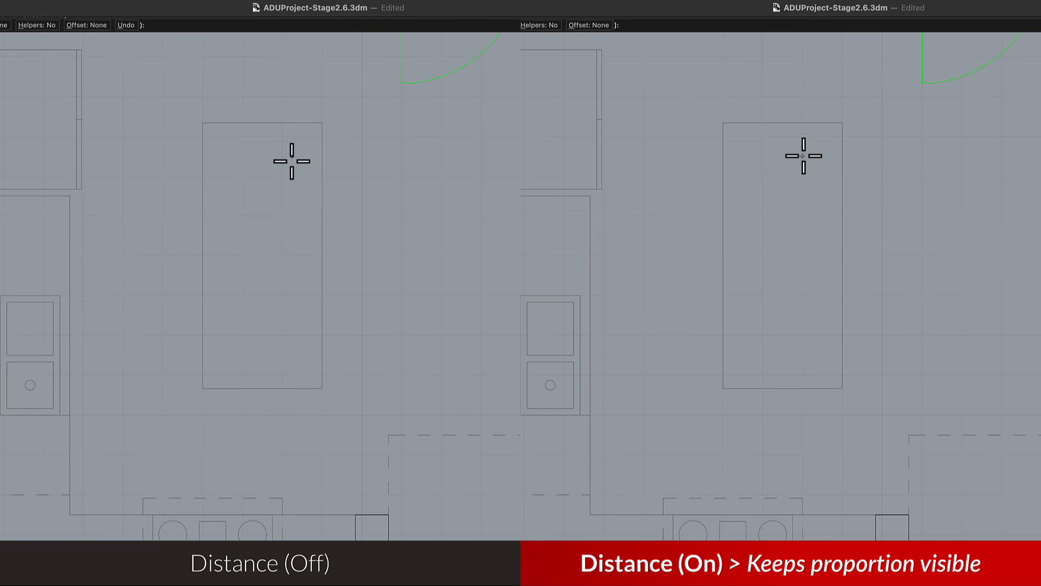
left_click(803, 209)
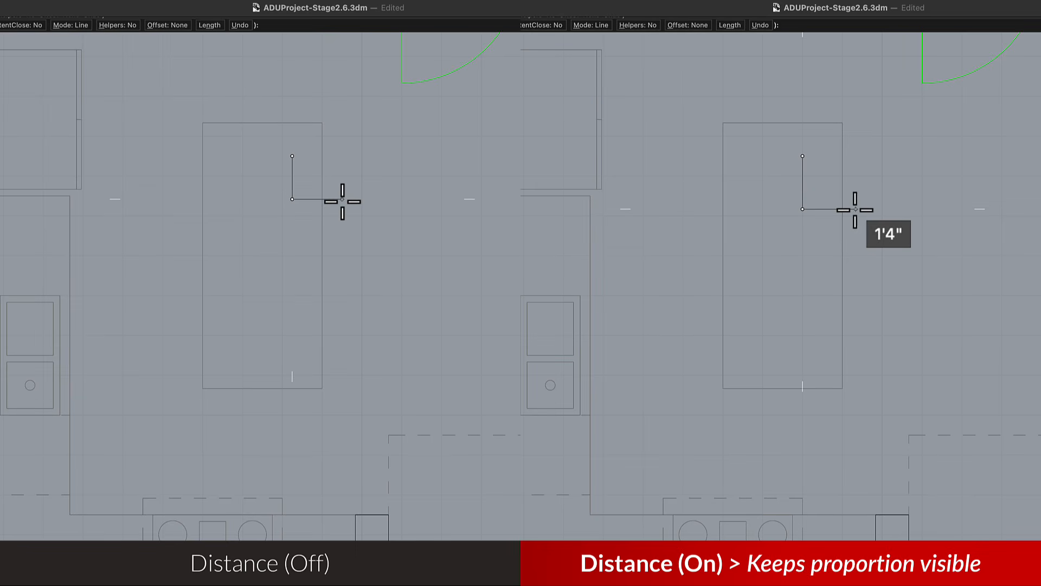
left_click(855, 209)
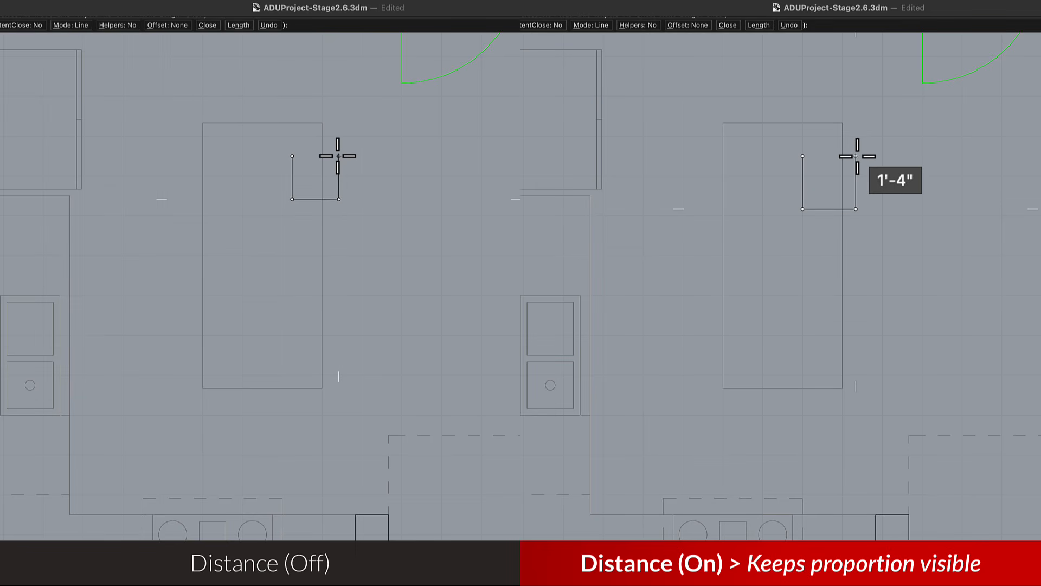
left_click(856, 157)
left_click(802, 157)
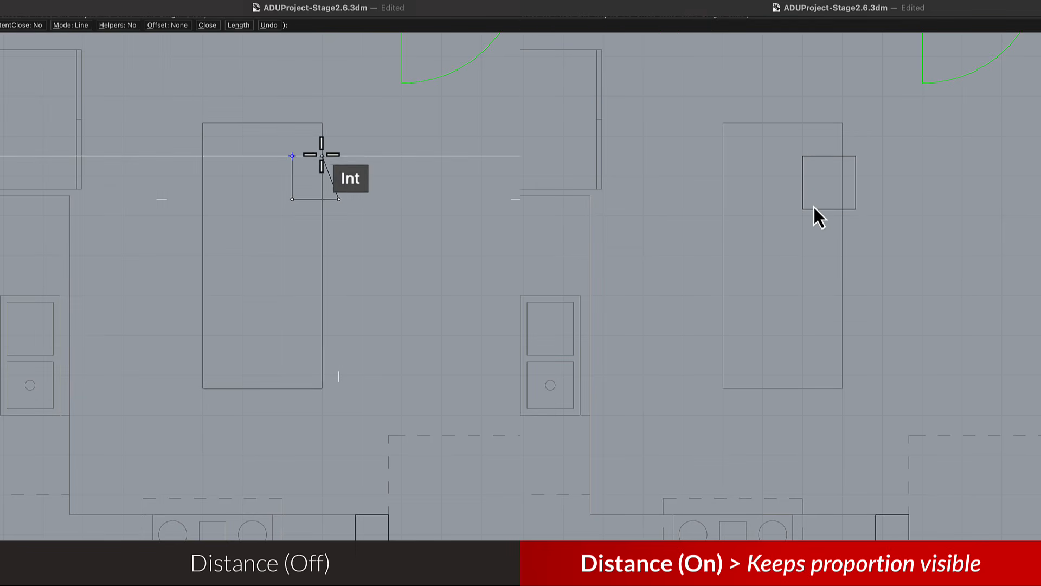
left_click(339, 156)
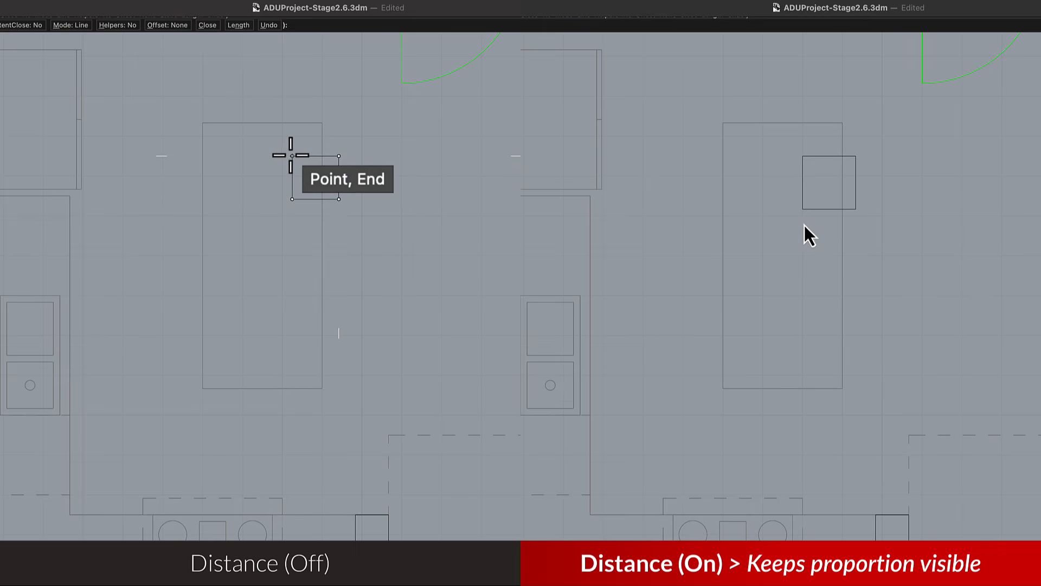
left_click(292, 156)
Copy the square straight down along the island's edge by about 1'10"
left_click(304, 157)
left_click(813, 209)
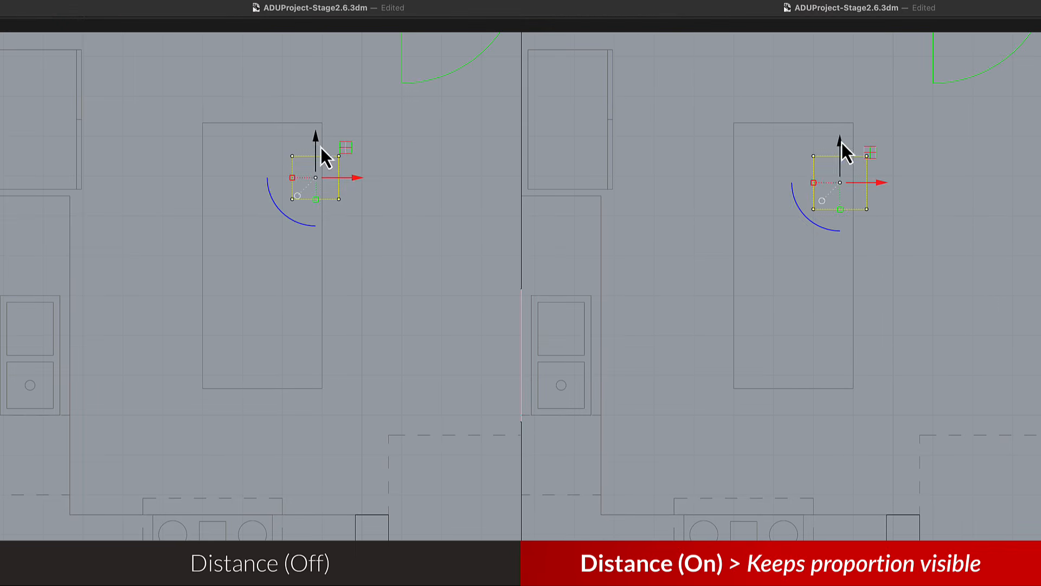
left_click(350, 226)
left_click_drag(830, 141, 845, 214)
left_click(339, 199)
key("alt")
left_click_drag(311, 148, 314, 213)
left_click_drag(845, 213, 845, 213)
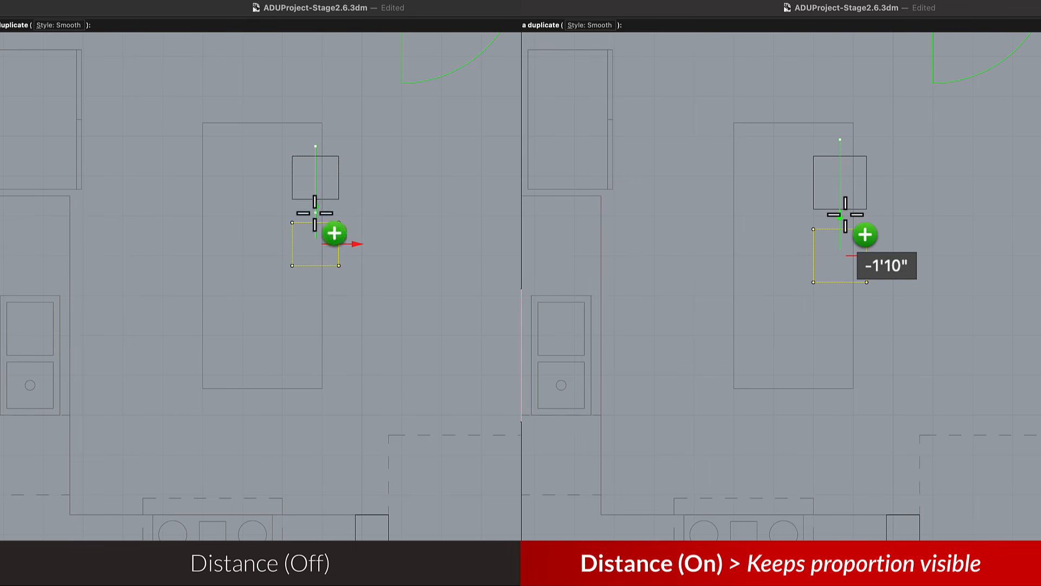
left_click_drag(314, 214, 314, 215)
left_click_drag(846, 214, 844, 216)
Make another copy of the new square straight below it along the island's edge
left_click_drag(314, 215, 325, 287)
left_click_drag(844, 217, 848, 285)
left_click_drag(326, 288, 325, 284, "alt")
left_click(388, 263)
left_click_drag(848, 284, 848, 285)
left_click(922, 286)
Select all three squares beside the island and shift them together along the X axis
left_click_drag(909, 331, 852, 198)
left_click_drag(351, 326, 312, 189)
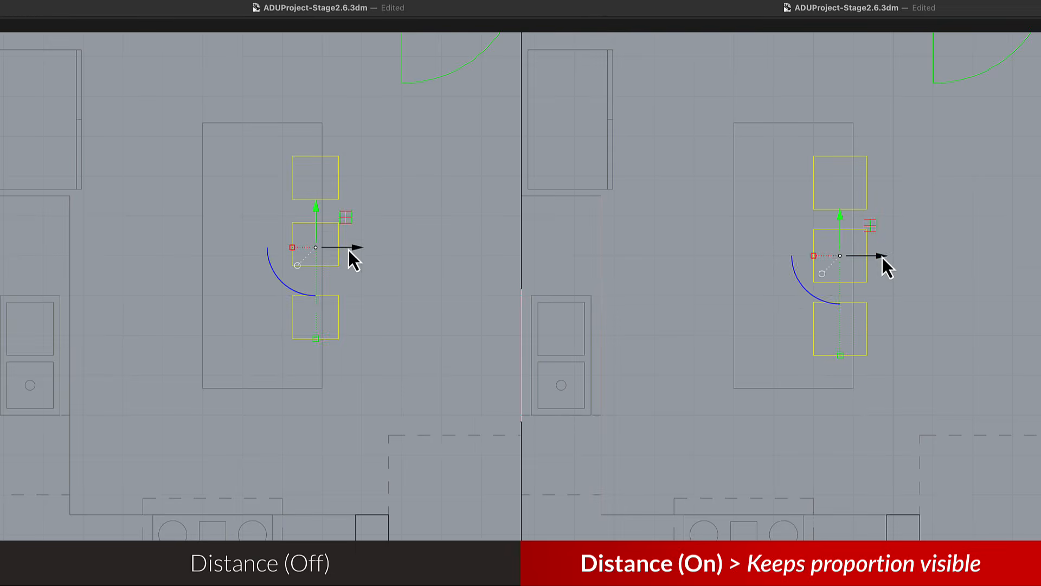
left_click_drag(885, 255, 894, 265)
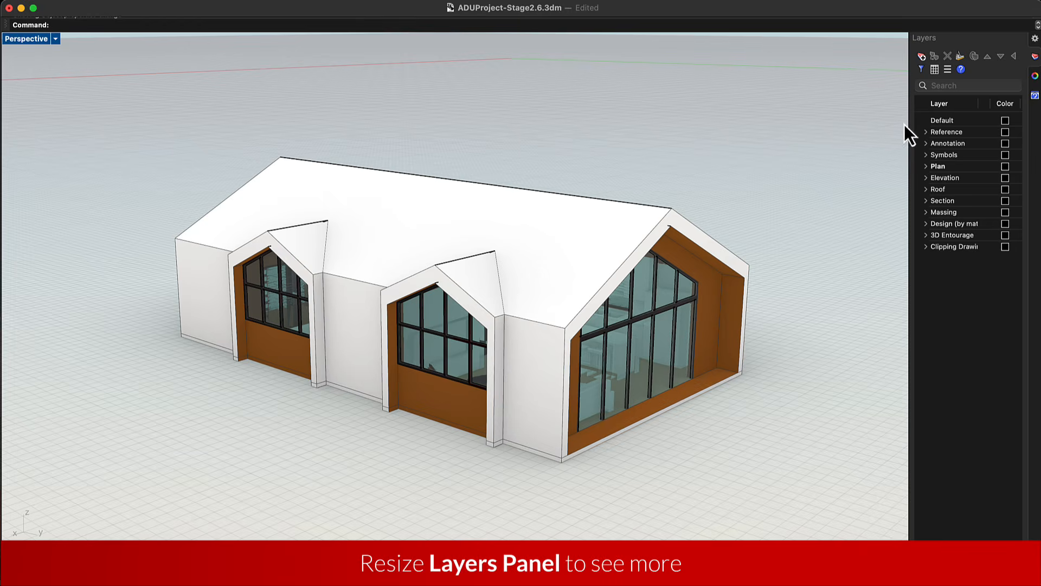
Widen the Layers panel to show all its columns and expand the Reference, Symbols, Plan and Elevation layers
left_click_drag(907, 123, 652, 125)
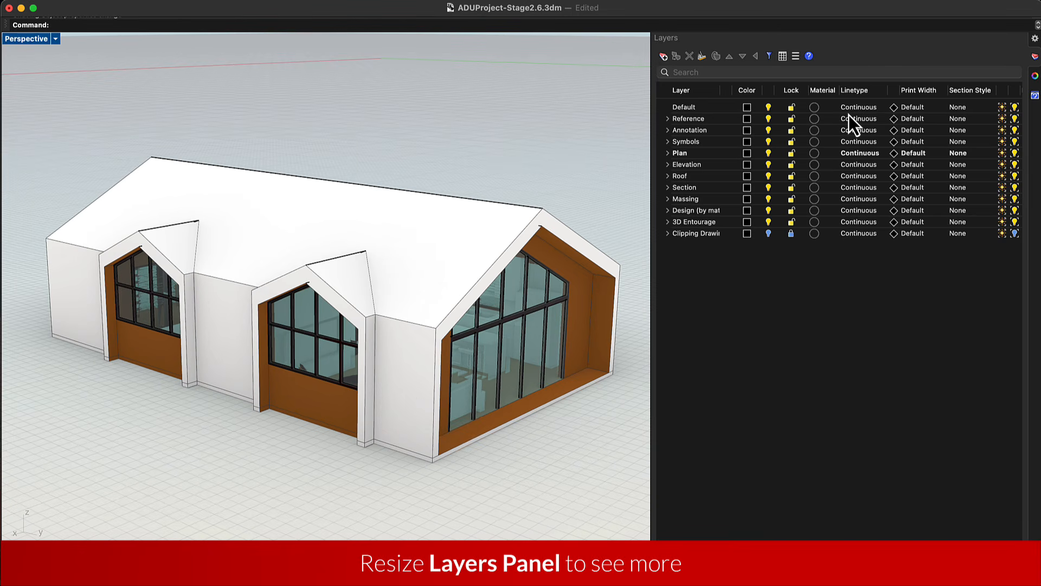
left_click(668, 118)
left_click(668, 187)
left_click(668, 256)
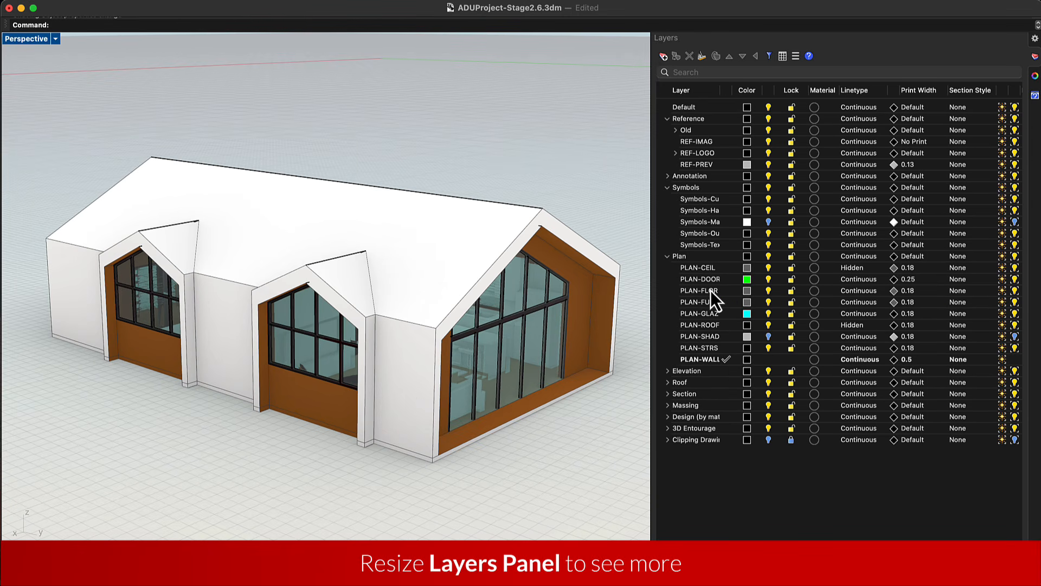
left_click(667, 371)
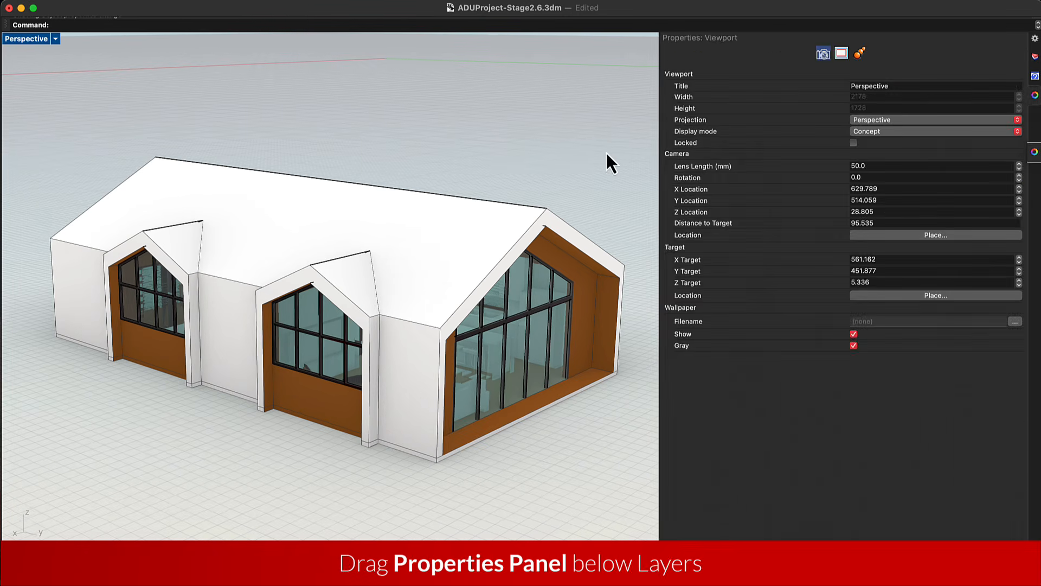
Detach the Properties panel and dock it below the Layers panel
left_click_drag(666, 38, 295, 49)
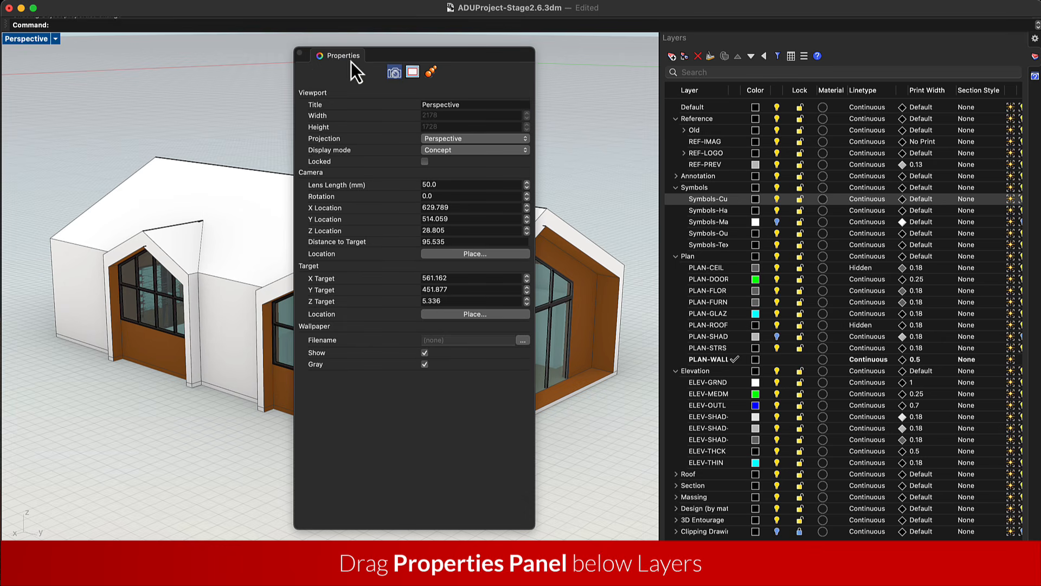
left_click_drag(396, 65, 852, 567)
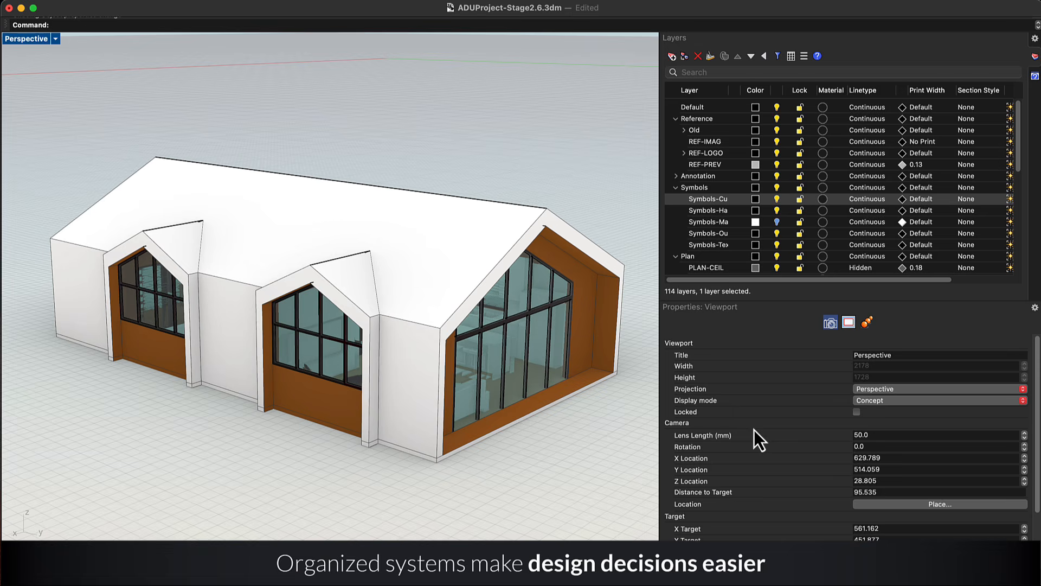
Assign the grouped roof and wall shell of the building to the MATL-Metal layer under Design (by material)
left_click(404, 295)
left_click(467, 326)
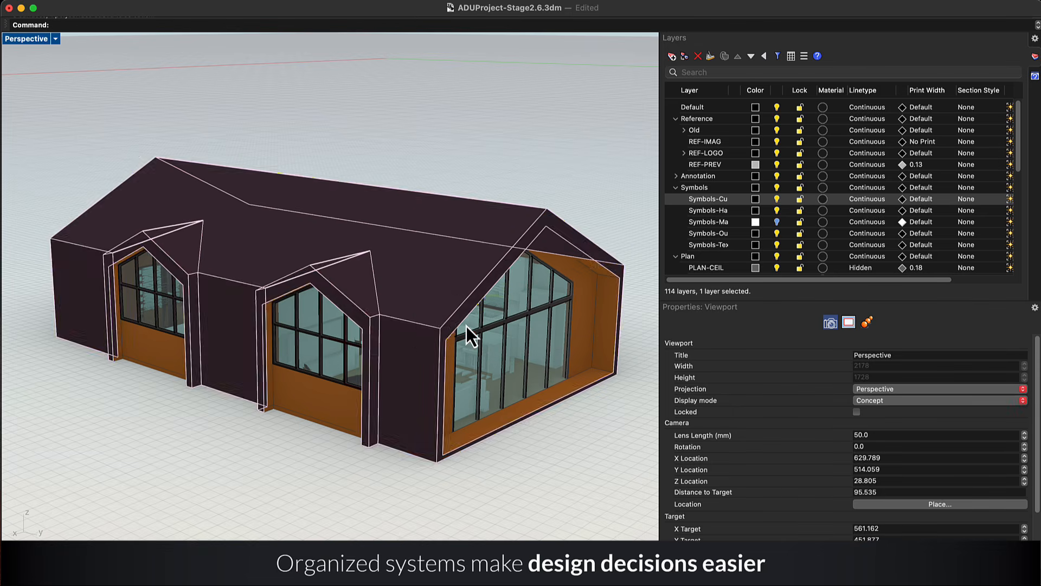
left_click(890, 376)
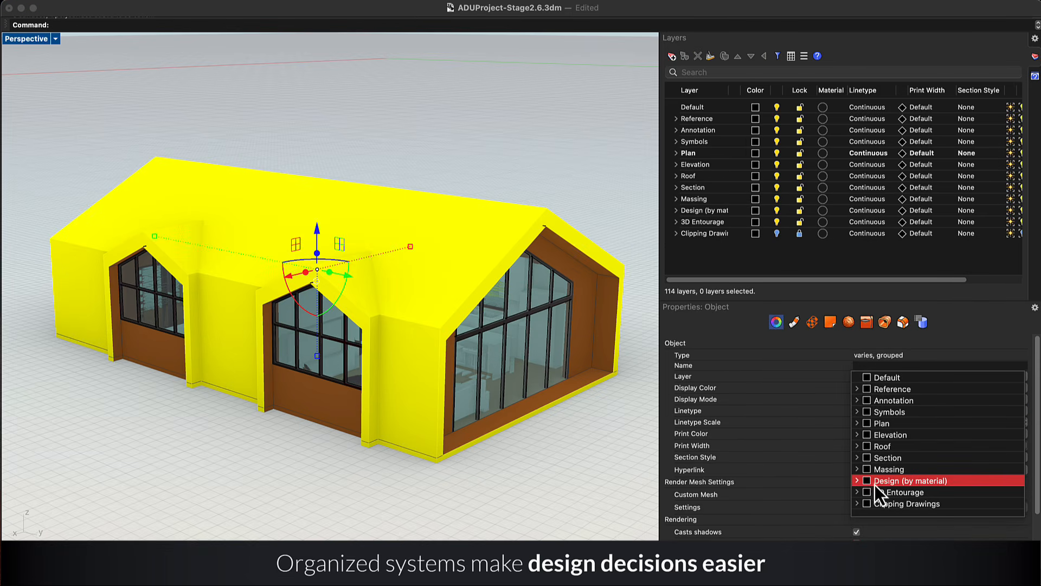
left_click(858, 481)
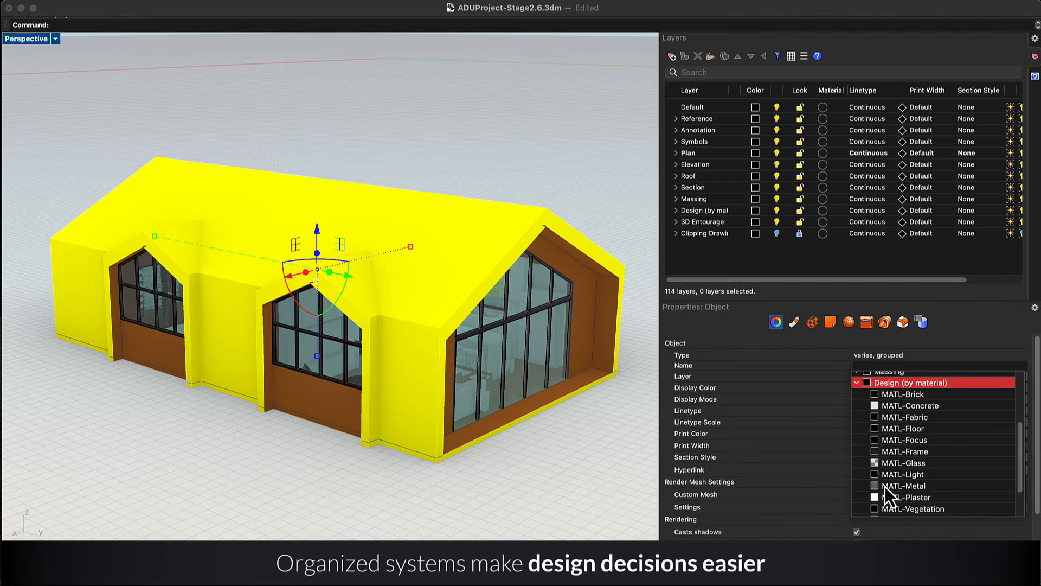
left_click(908, 495)
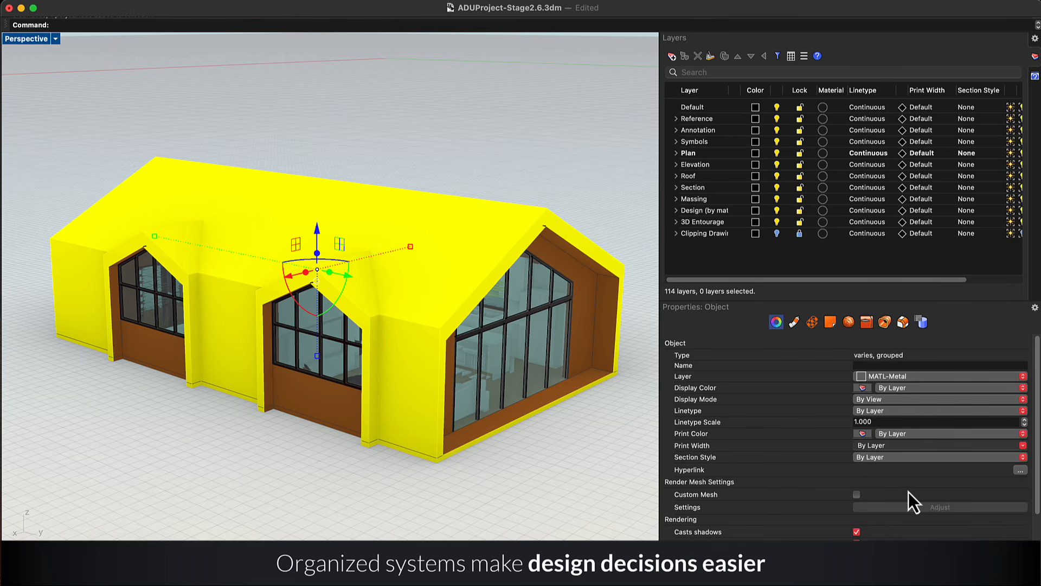
left_click(535, 486)
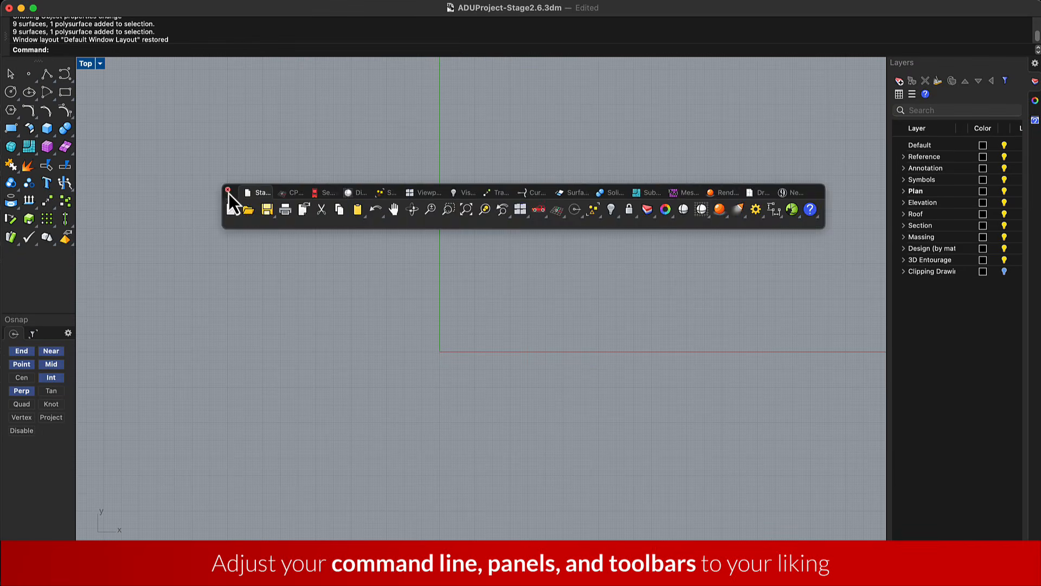
Close the floating standard toolbar, and undock and close the main tool sidebar above Osnap
left_click(228, 192)
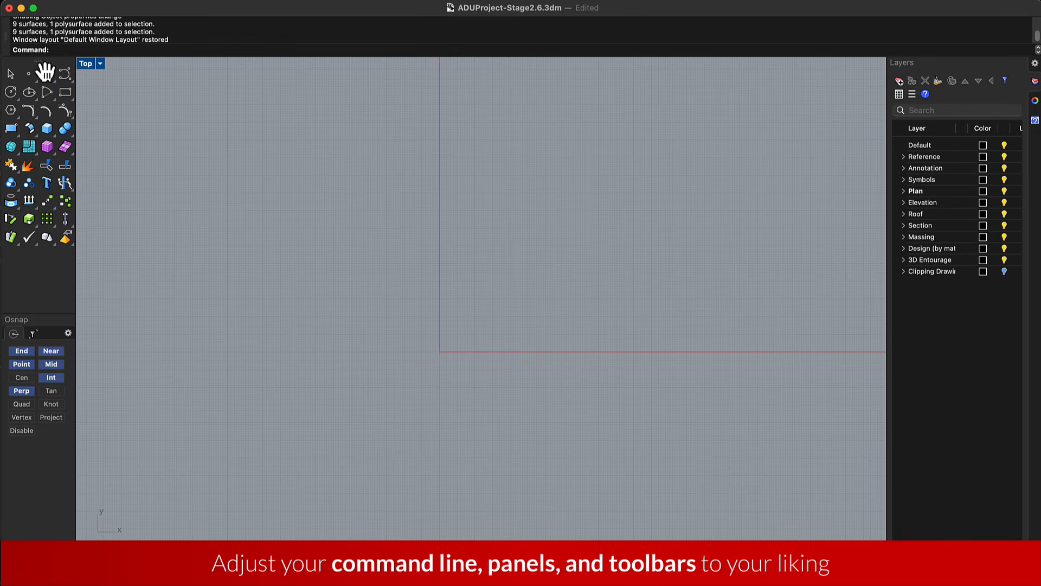
left_click_drag(45, 73, 272, 146)
left_click(275, 153)
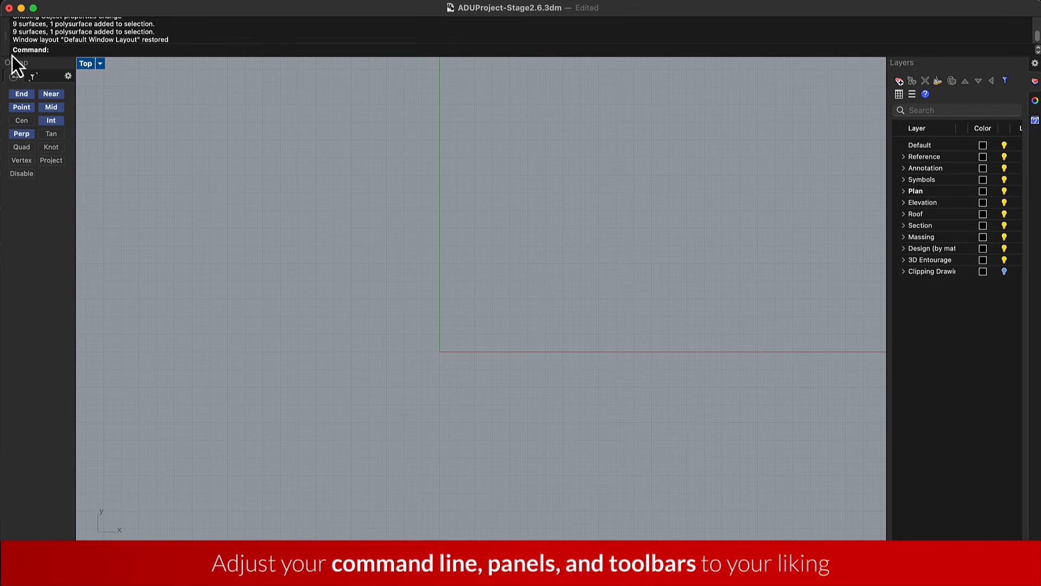
Shrink the command area to a single line and dock the Properties panel below Layers
left_click_drag(12, 56, 17, 34)
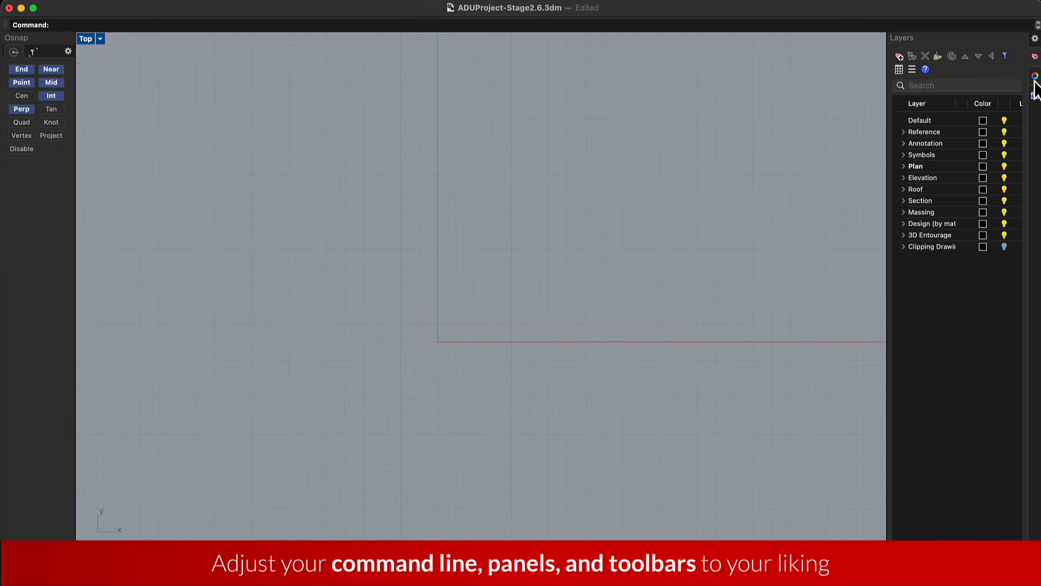
left_click_drag(1034, 79, 971, 567)
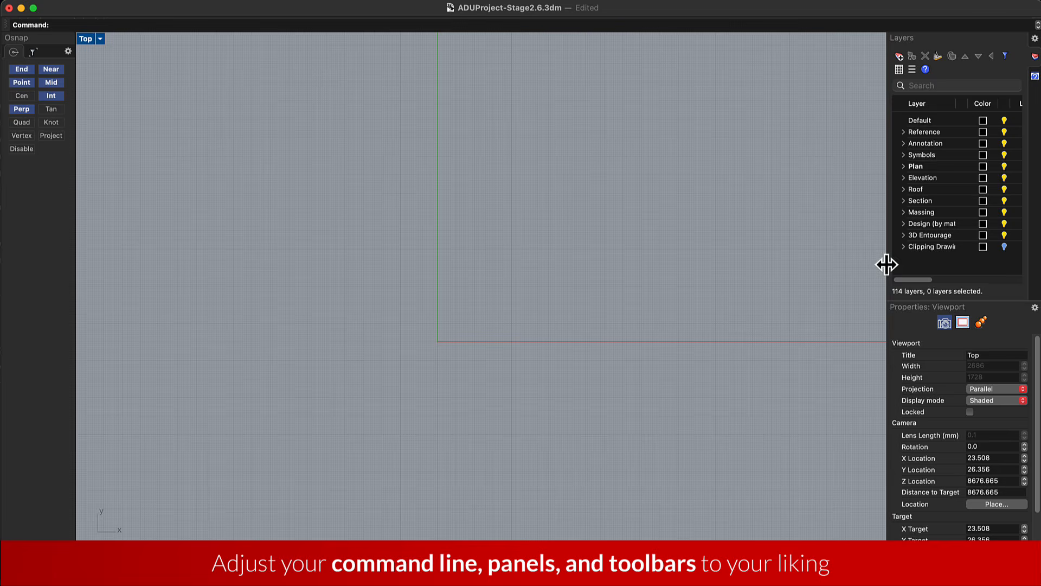
Widen the docked Layers and Properties panels and expand the Plan layer to show its sublayers
left_click_drag(886, 263, 833, 265)
left_click(850, 153)
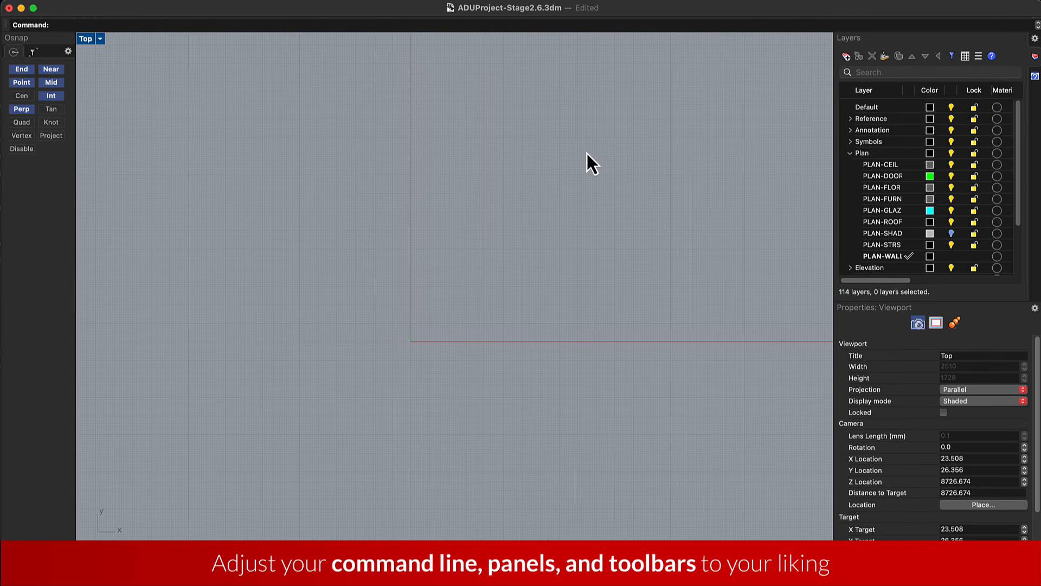
Save the current window layout under the name Design Mode
left_click(684, 1)
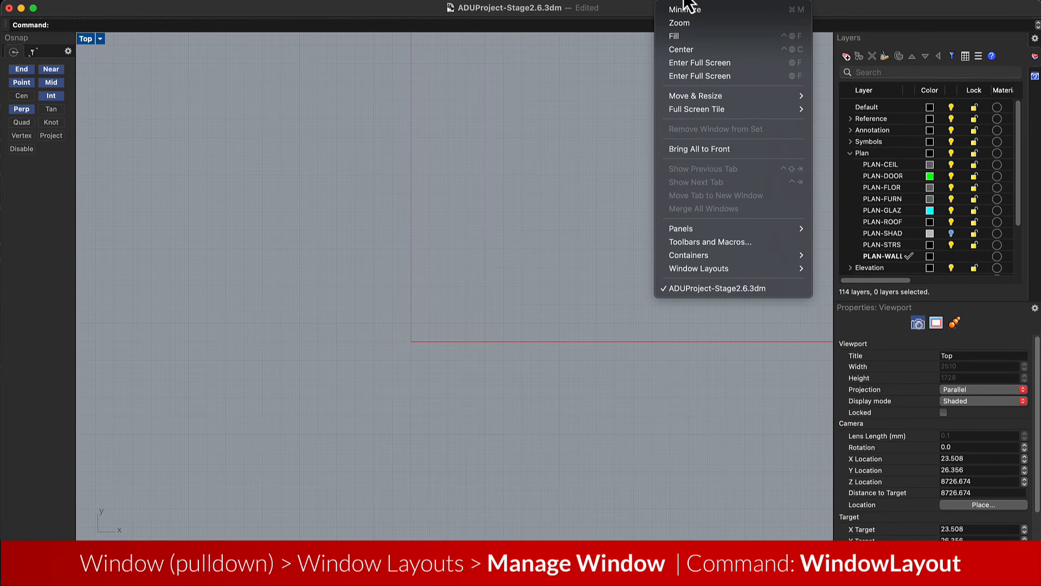
mouse_move(752, 267)
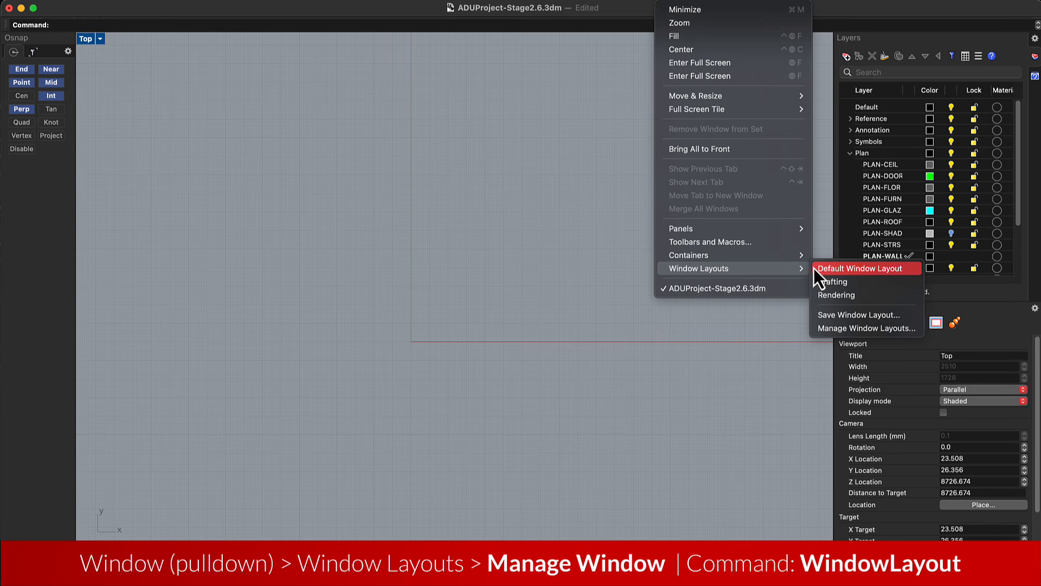
left_click(845, 316)
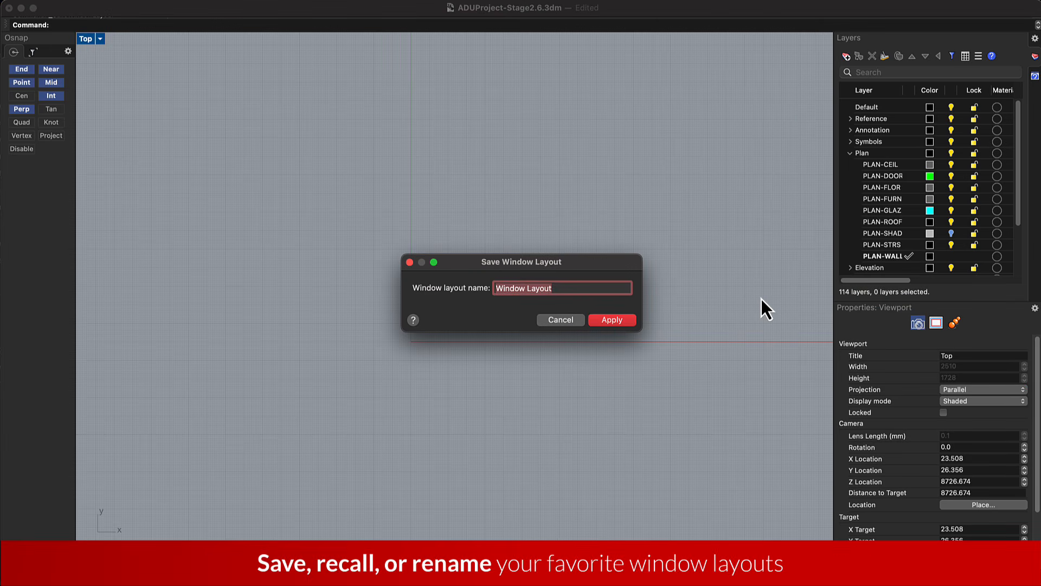
key("BackSpace")
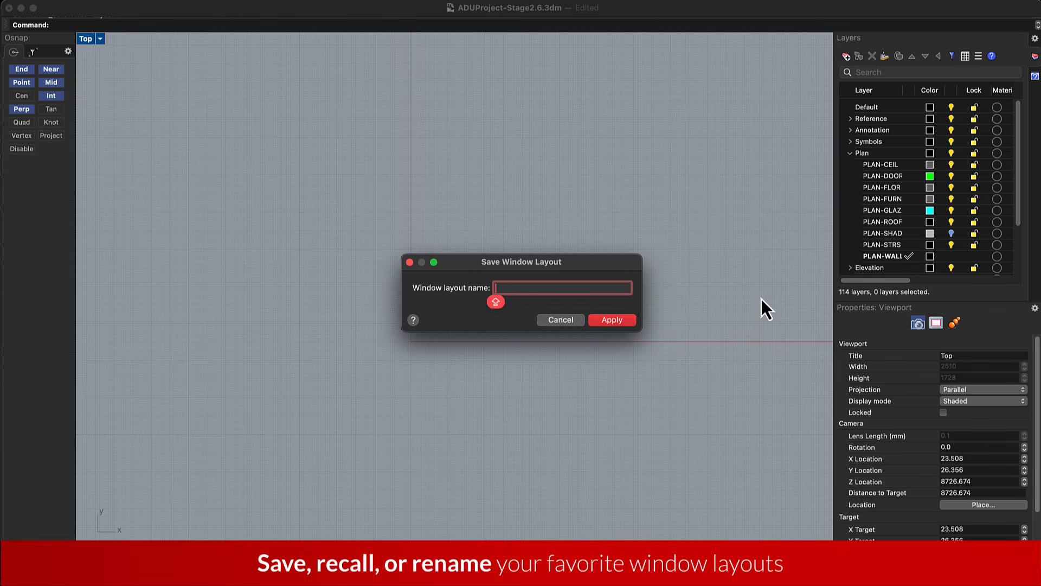
type("Design Mode")
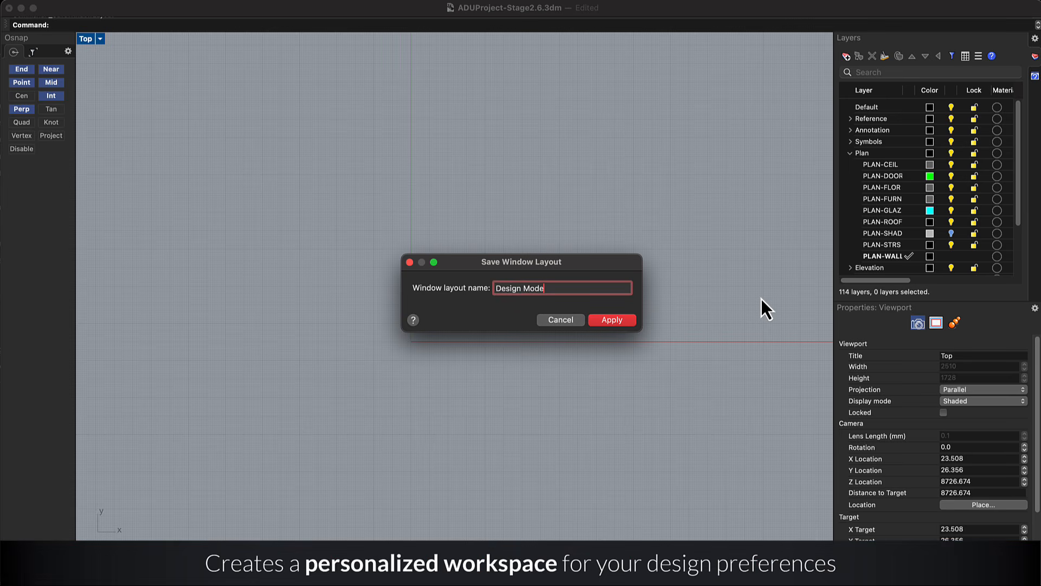
key("Return")
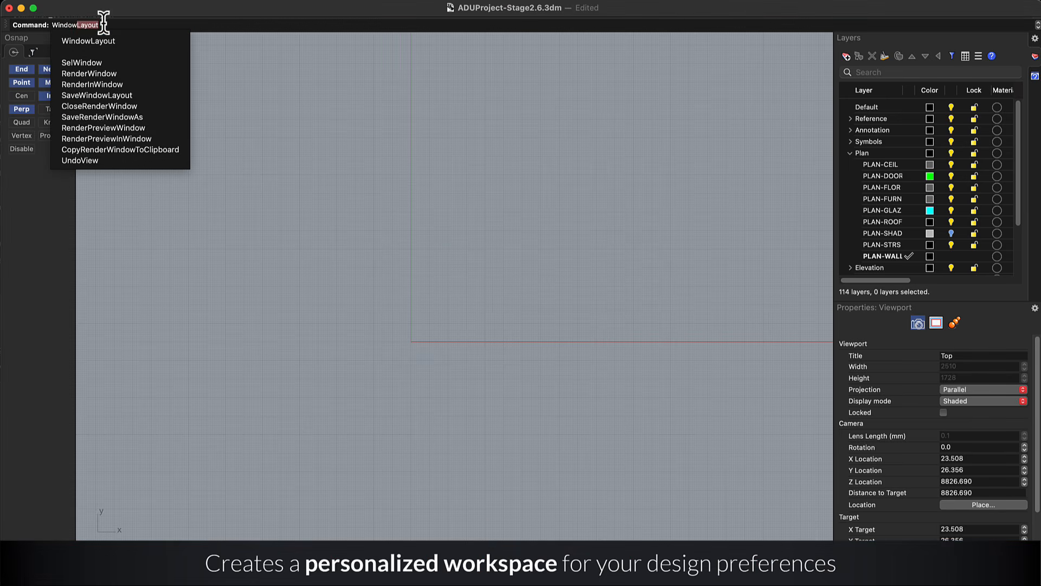
Review the components saved in the Design Mode layout in the WindowLayout manager, and close it
key("Return")
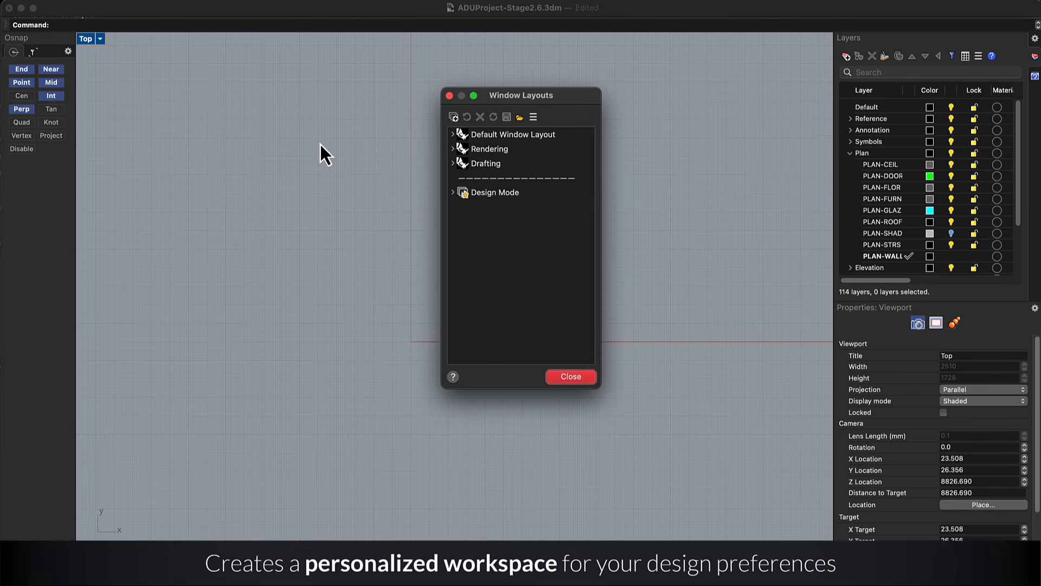
left_click(453, 193)
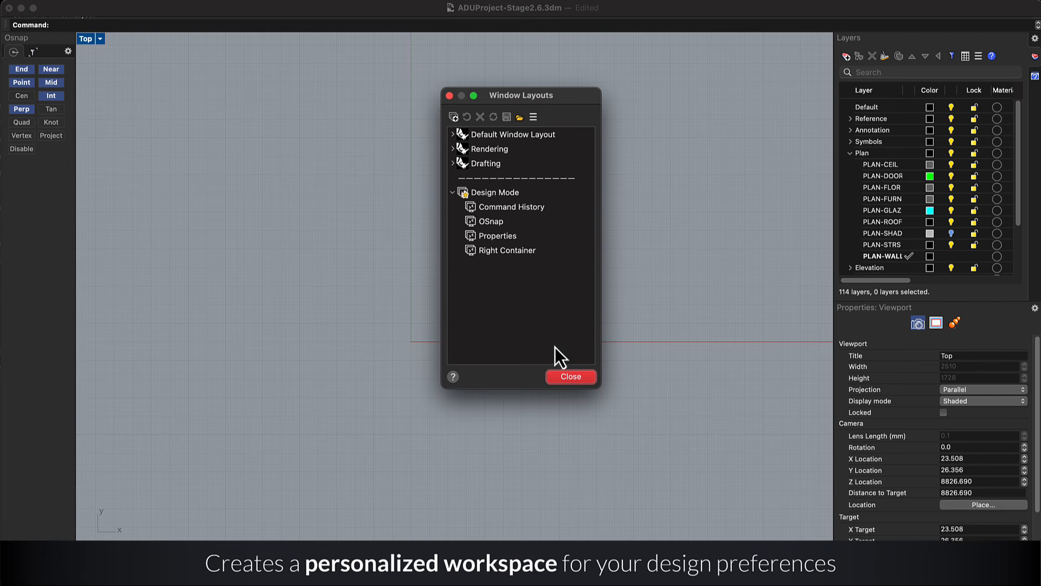
left_click(559, 381)
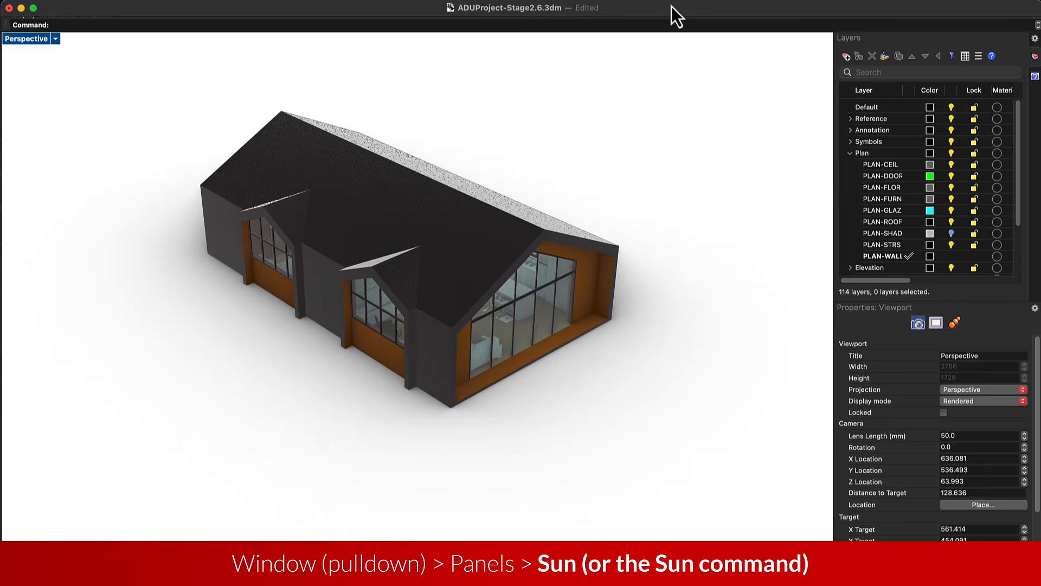
Show the Sun panel and turn the sun on for the rendered perspective view
left_click(679, 3)
mouse_move(763, 226)
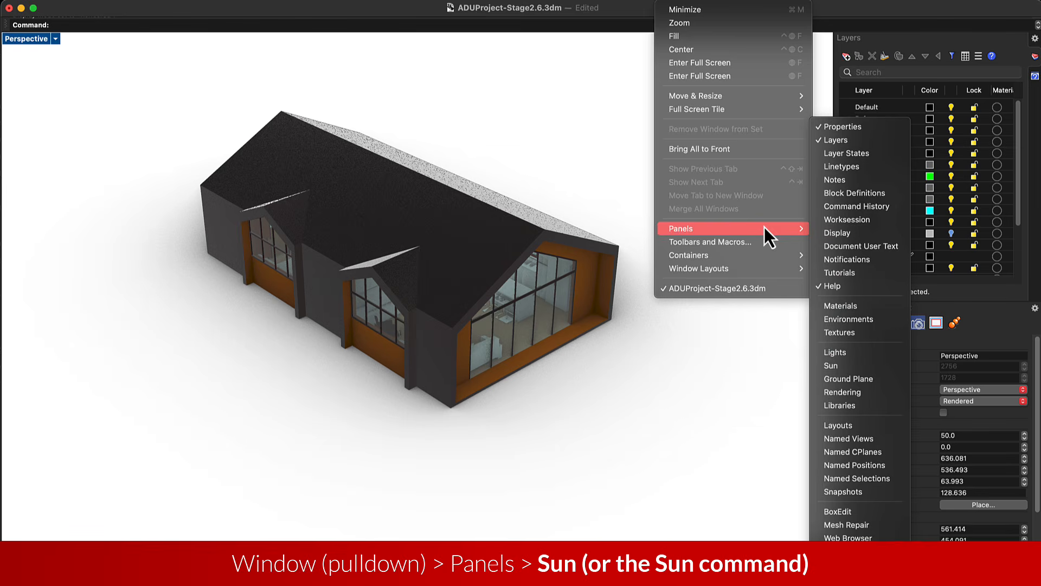
left_click(860, 364)
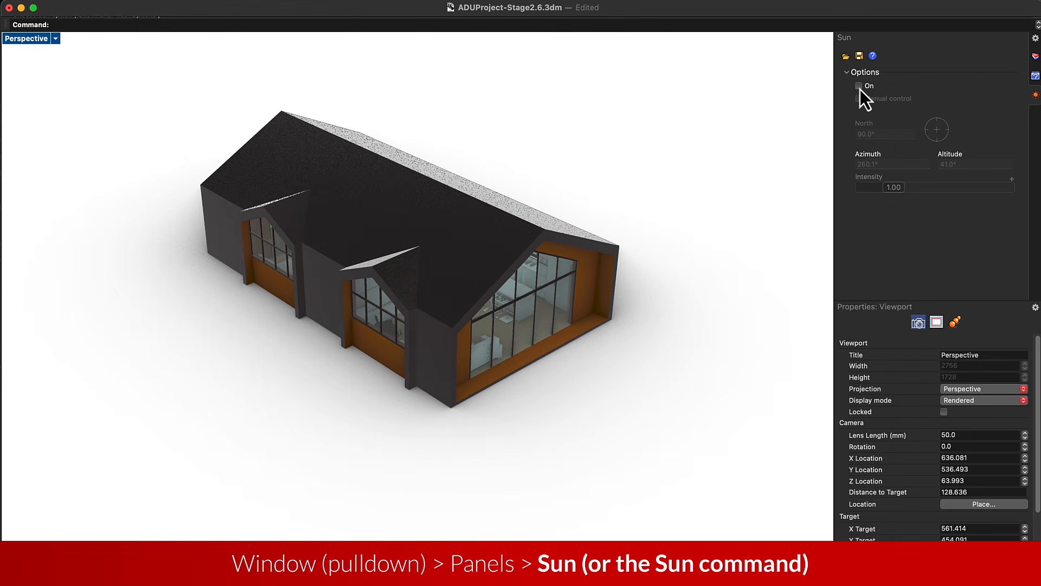
left_click(859, 87)
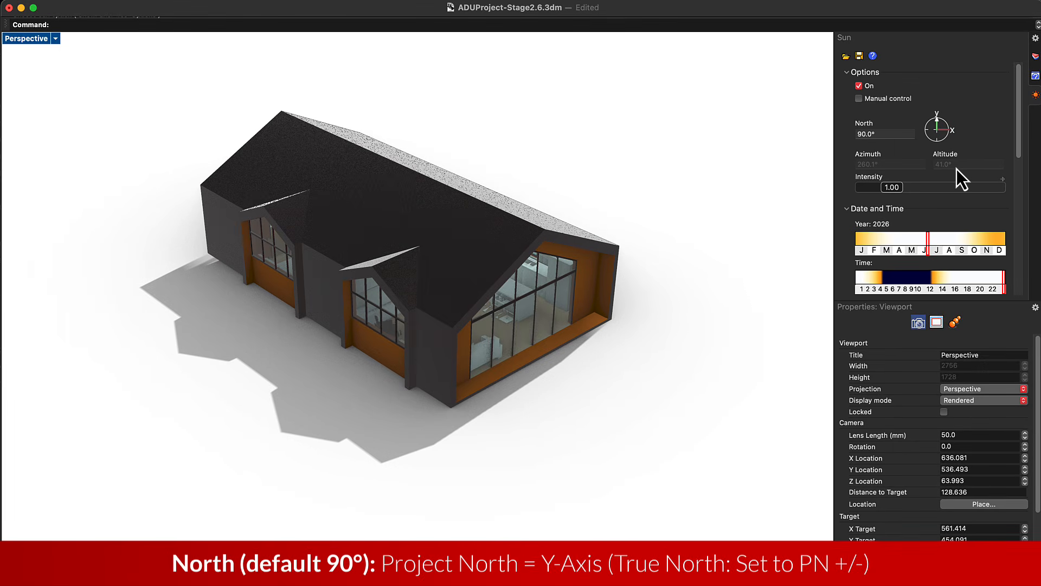
Set the sun's date to 18 July 2026 and its time to 6:59:59 PM, with daylight saving off
scroll(956, 169, "down", 5)
mouse_move(928, 111)
left_mouse_down()
mouse_move(943, 123)
mouse_move(913, 122)
left_mouse_up()
left_click_drag(932, 161, 1010, 173)
left_click(914, 175)
type("16")
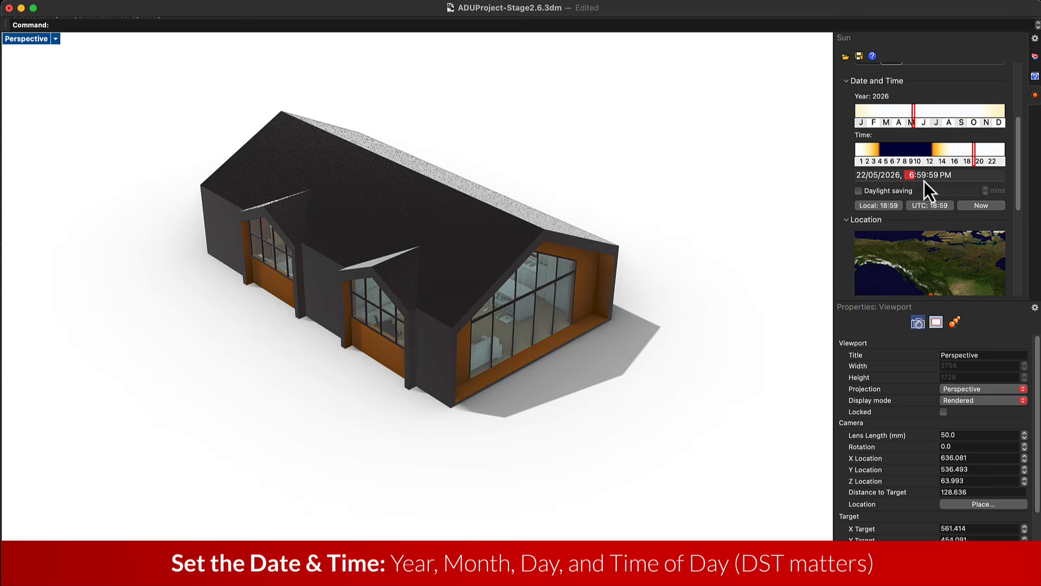
left_click(861, 175)
left_click(942, 192)
left_click(942, 192)
Examine the sun's location map and city list, and start a city search with "l"
left_click(929, 232)
scroll(872, 278, "down", 2)
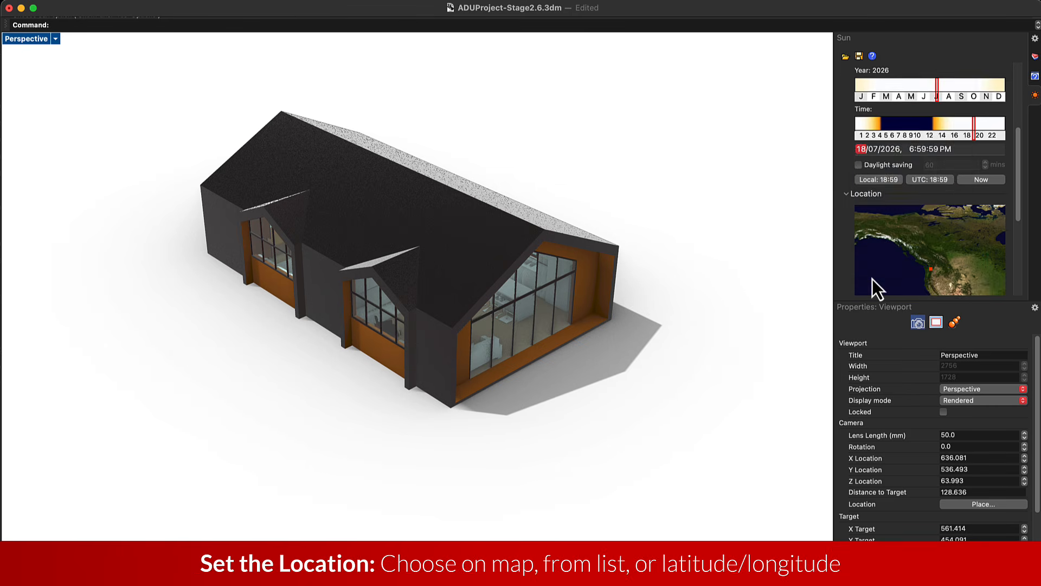
scroll(871, 278, "down", 4)
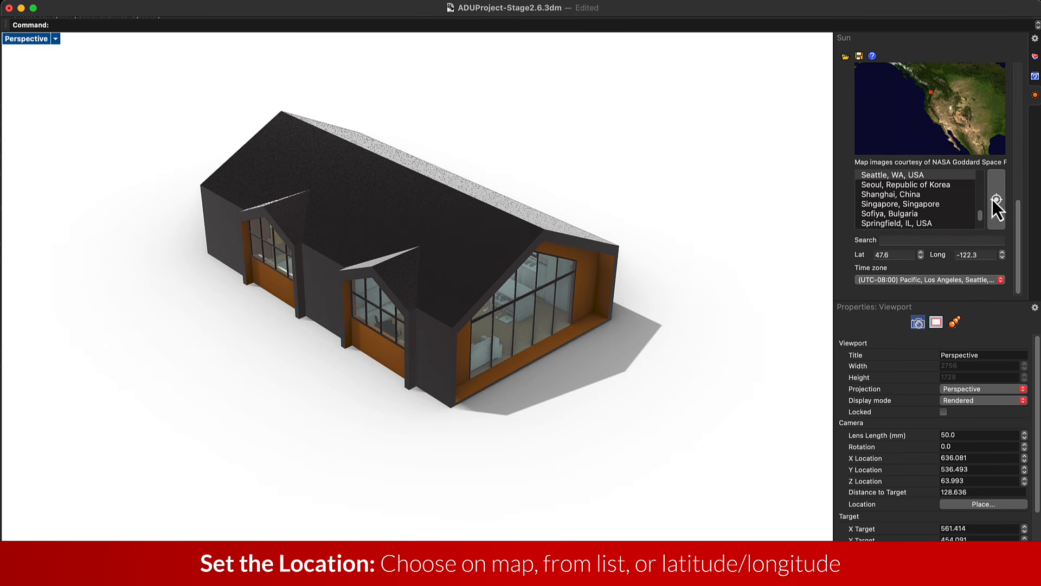
left_click(958, 240)
type("l")
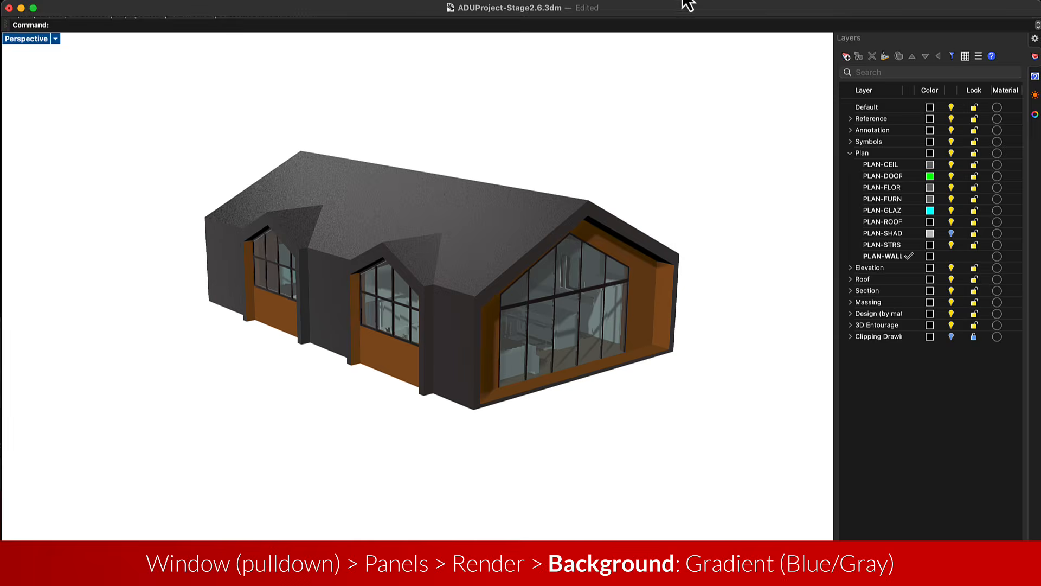
Show the Rendering panel and change the render background from a solid color to a gradient
left_click(685, 7)
mouse_move(721, 230)
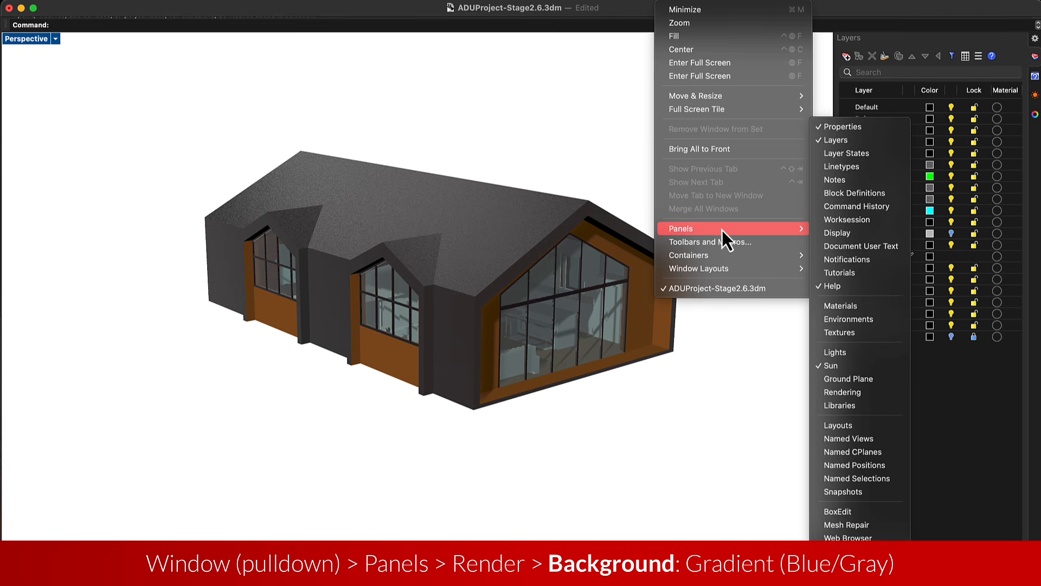
left_click(838, 390)
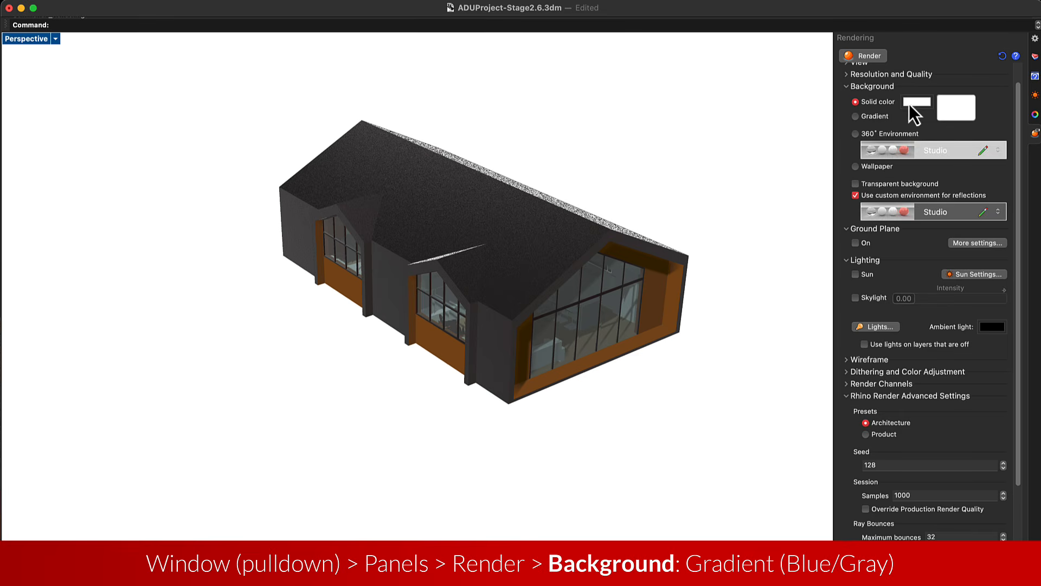
left_click(876, 118)
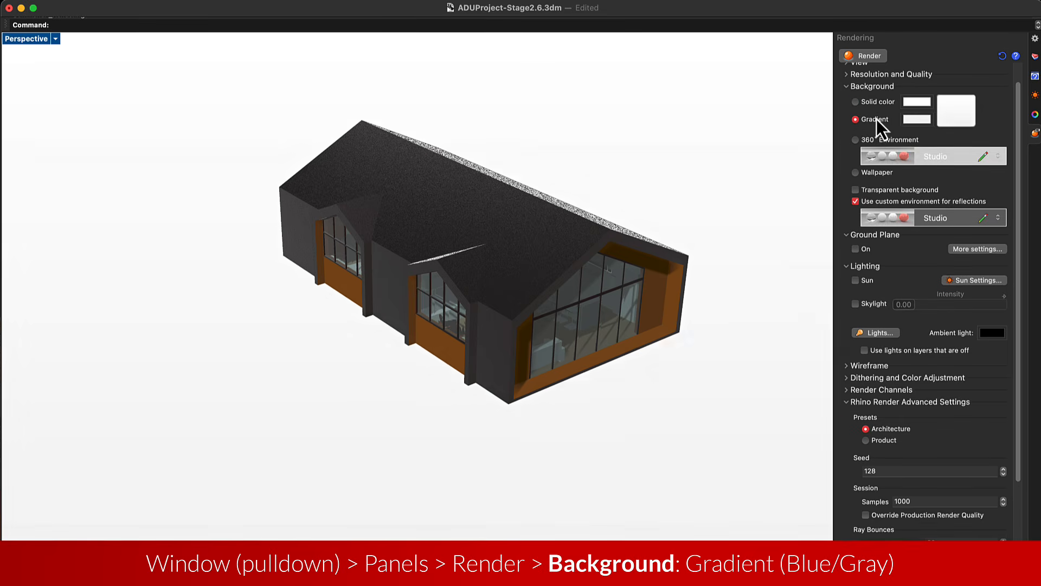
Set the background gradient's lower color to a light warm gray and its upper color to pale blue
left_click(909, 122)
left_click(667, 177)
left_click(797, 341)
left_click(917, 101)
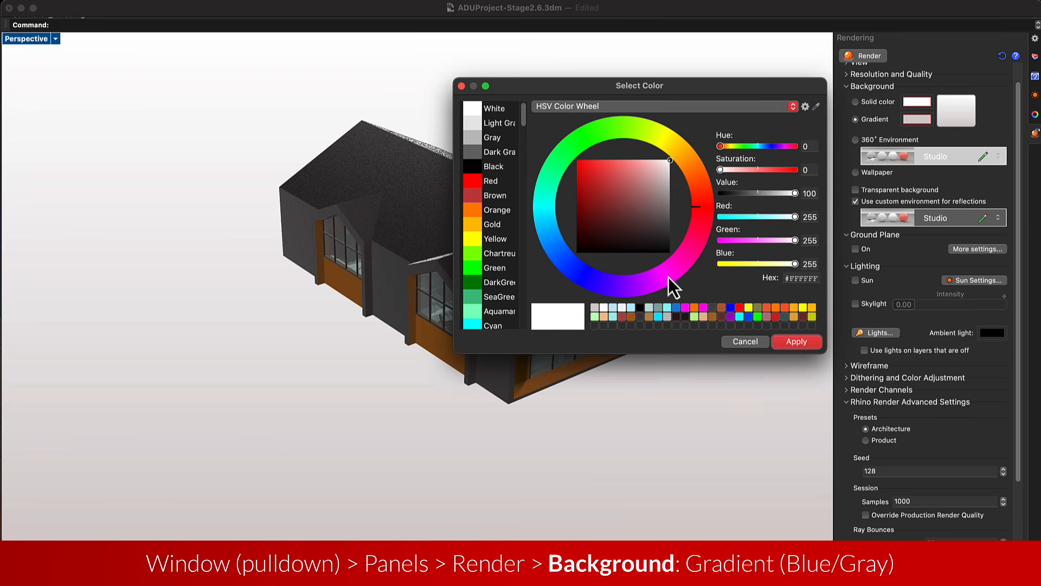
scroll(507, 301, "down", 3)
left_click(492, 255)
left_click(654, 164)
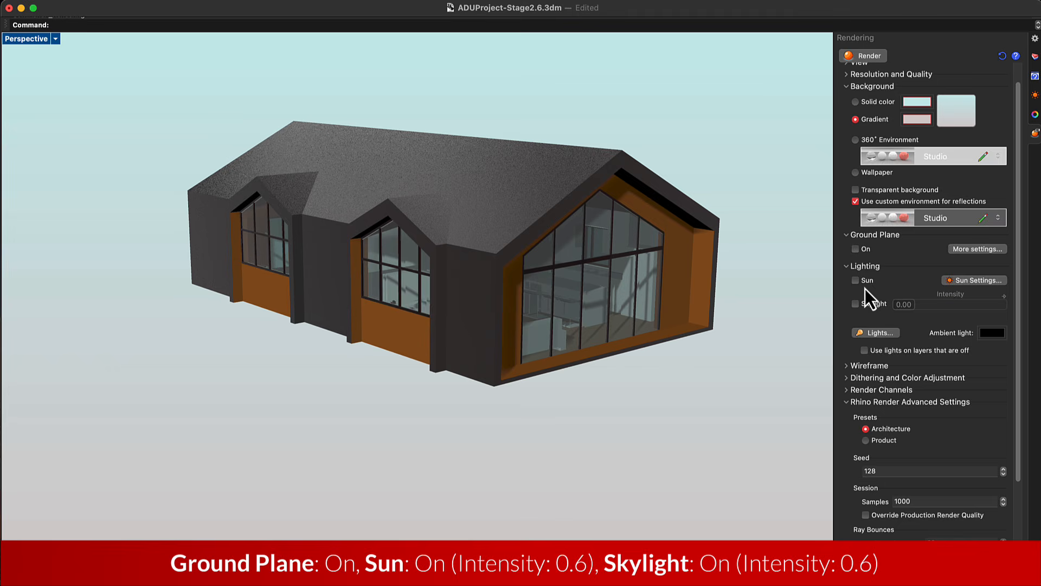
Turn on the ground plane, the sun and the skylight for the rendering
left_click(856, 249)
left_click(856, 301)
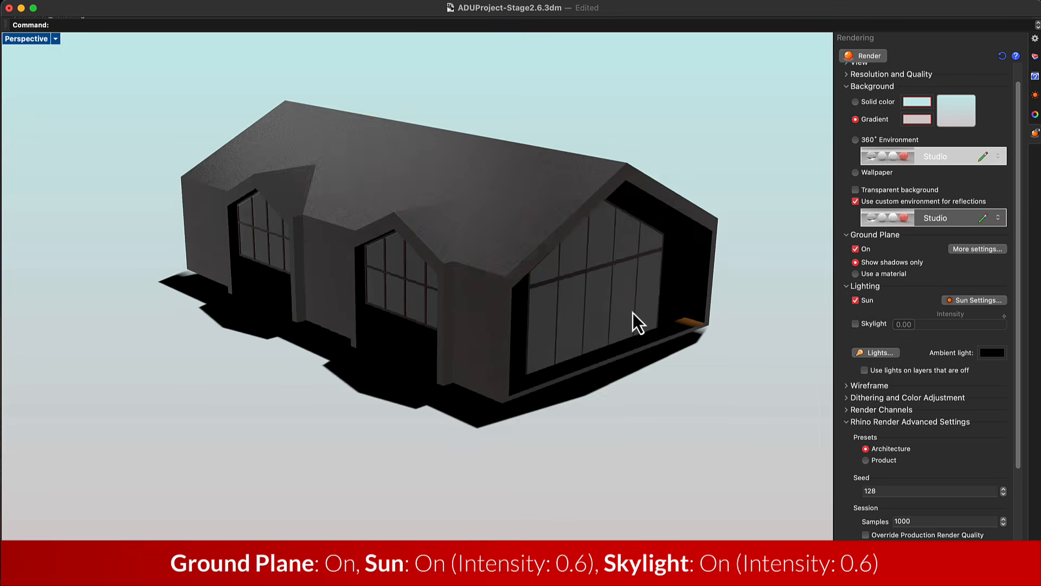
left_click(874, 325)
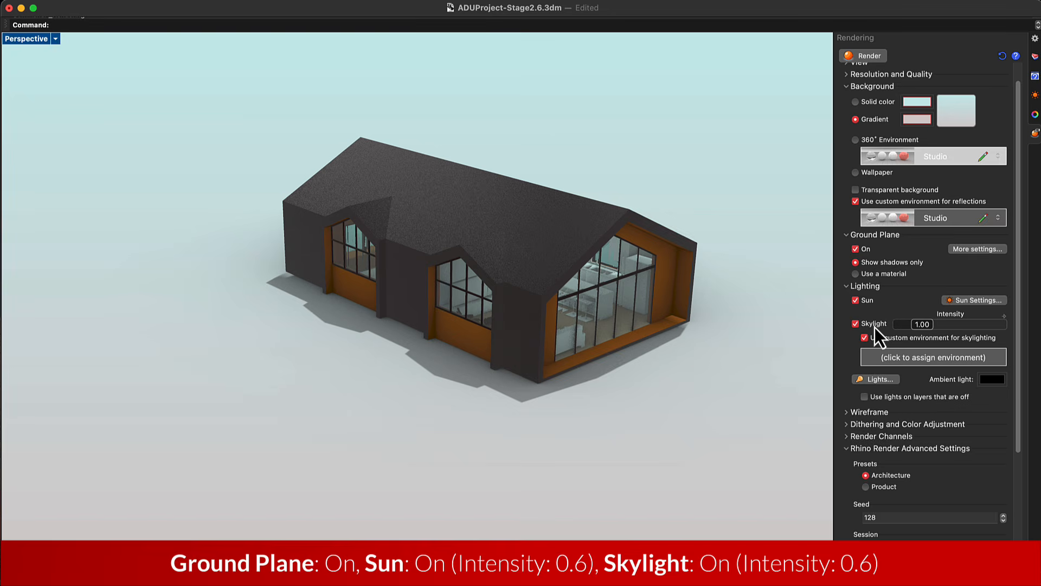
Set the sun's intensity to 0.6 in its settings and the skylight's intensity to 0.6
left_click(969, 302)
left_click_drag(678, 241, 736, 244)
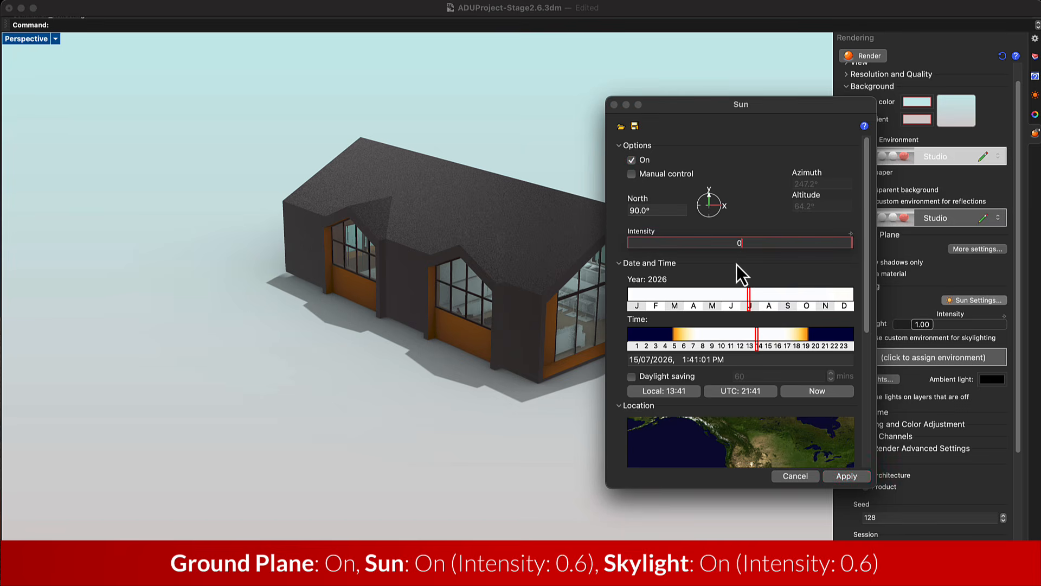
left_click(852, 476)
left_click(922, 324)
type("0")
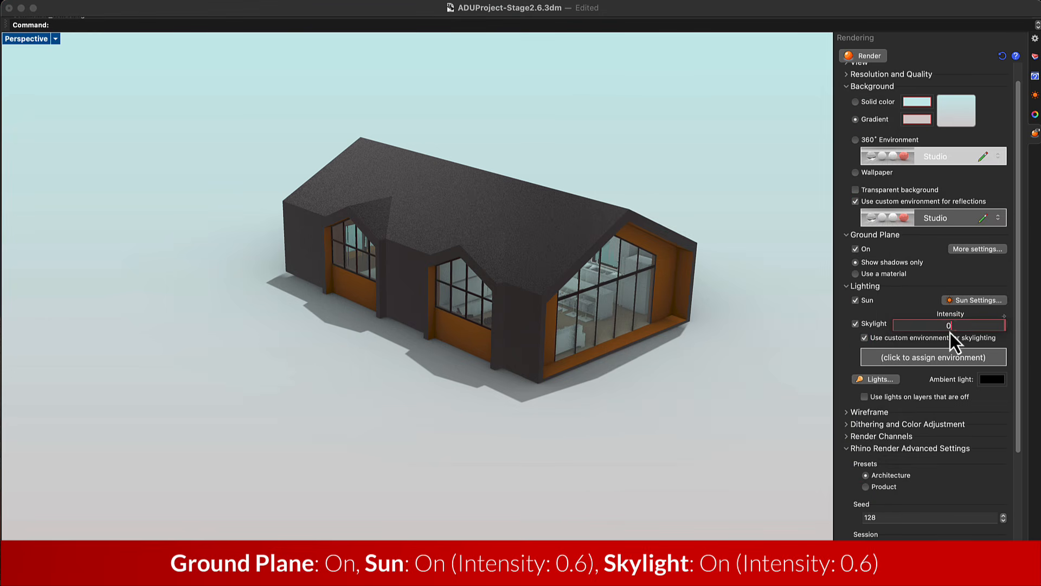
type(".6")
key("Return")
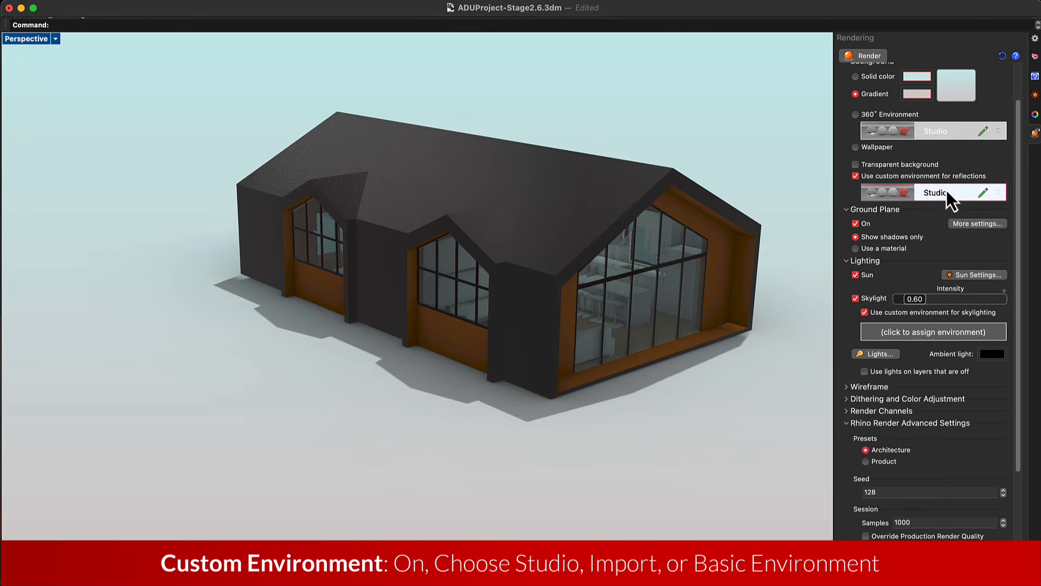
Choose Basic Environment as the custom environment for reflections
left_click(945, 190)
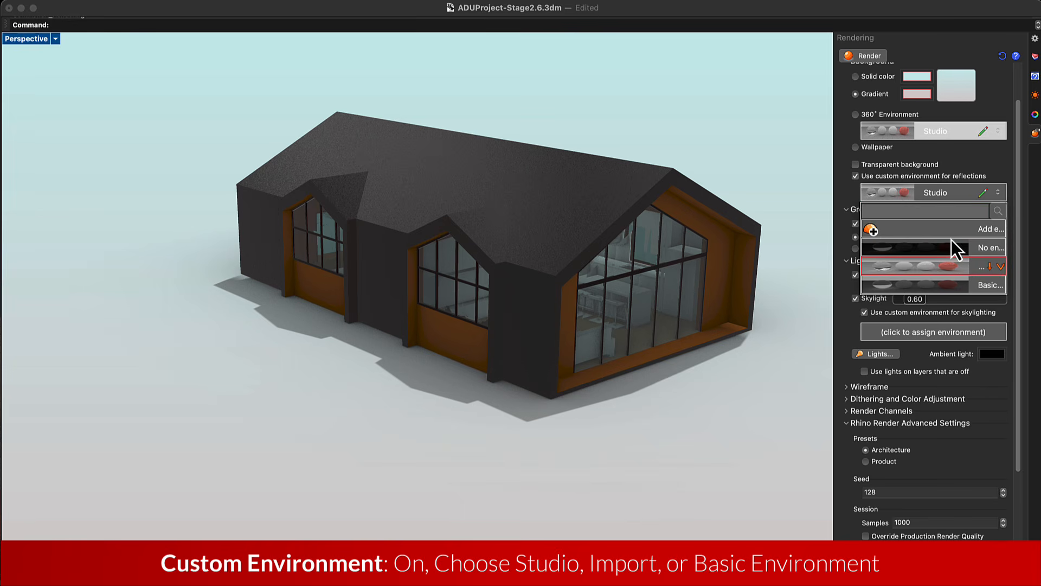
left_click(956, 282)
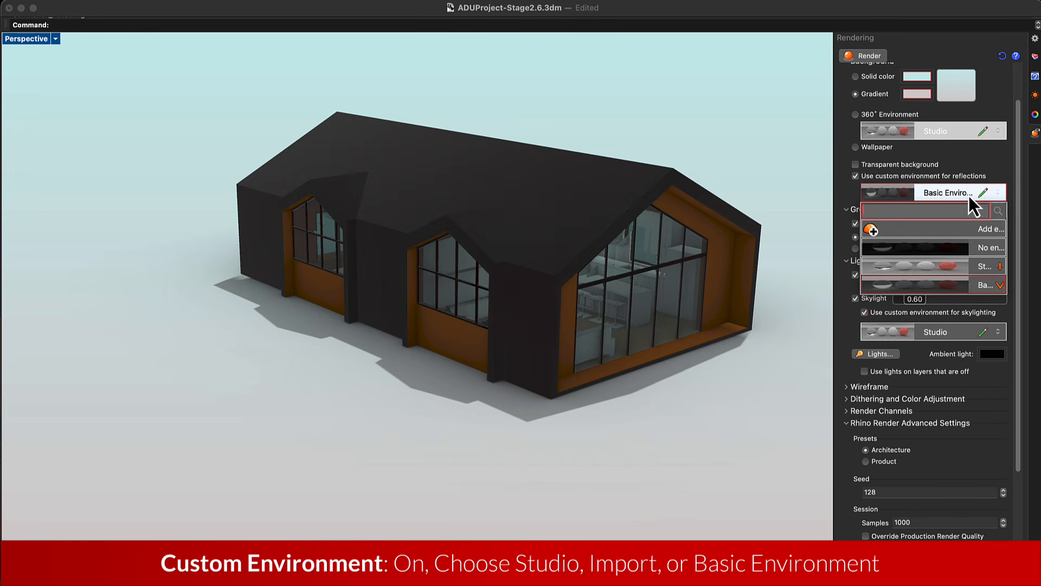
left_click(968, 195)
left_click(884, 236)
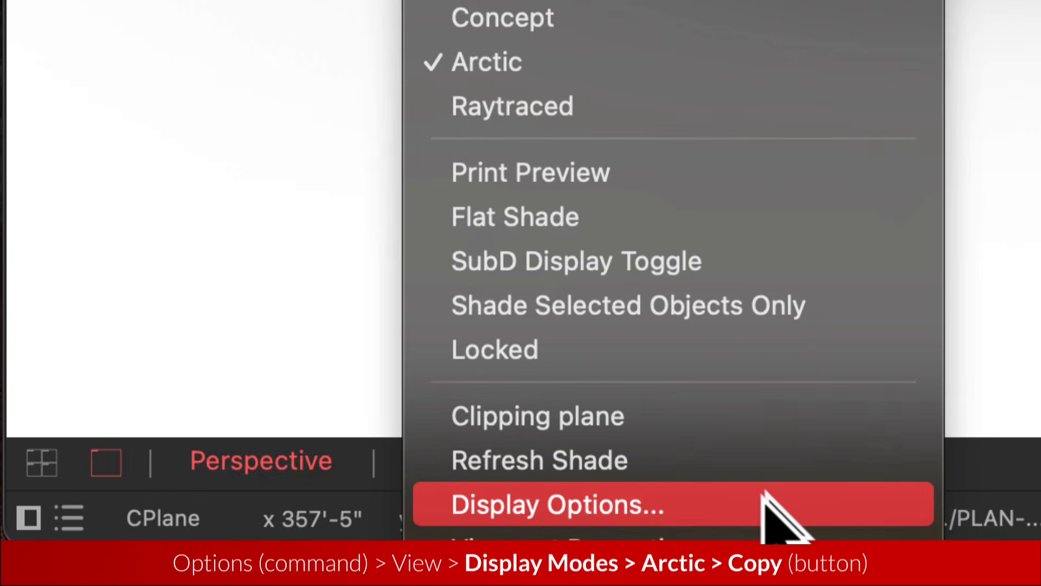
Copy the Arctic display mode in the display options and name the copy Hybrid
left_click(230, 574)
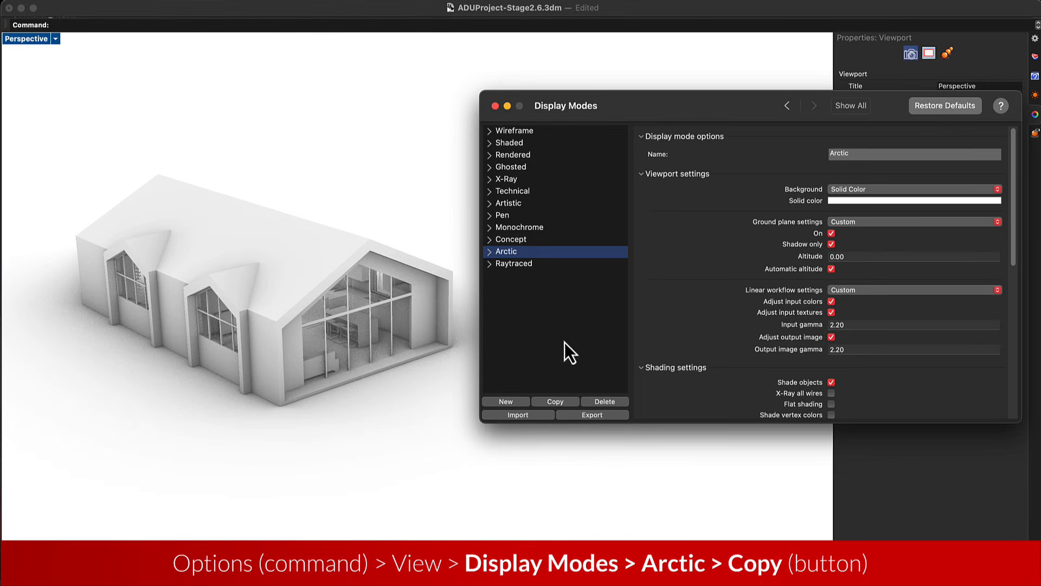
left_click(554, 402)
type("Hybrid")
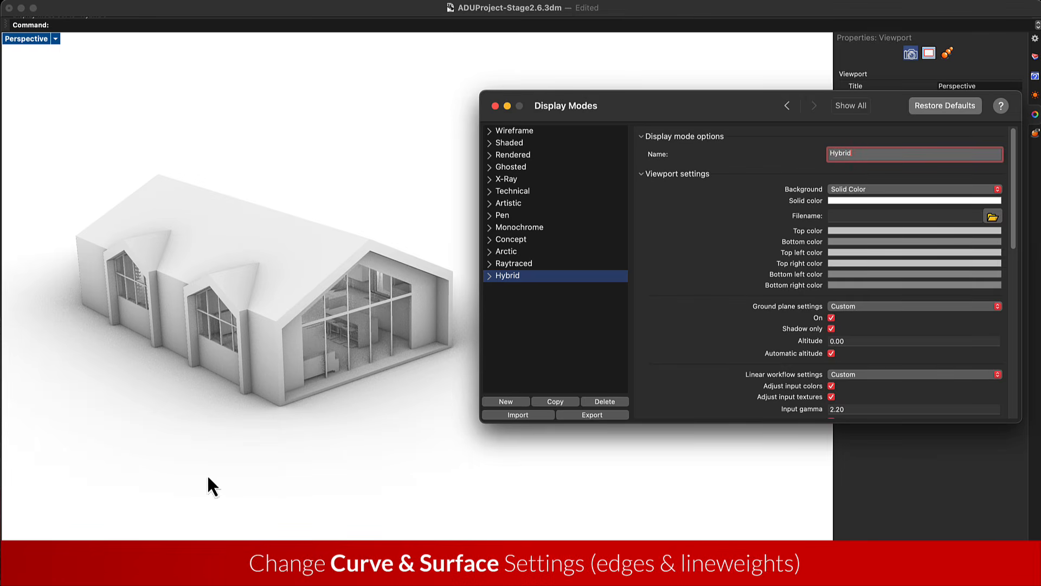
Show surface edges in the Hybrid display mode, try Default lighting, and set the lighting method to Scene lighting
scroll(743, 358, "down", 10)
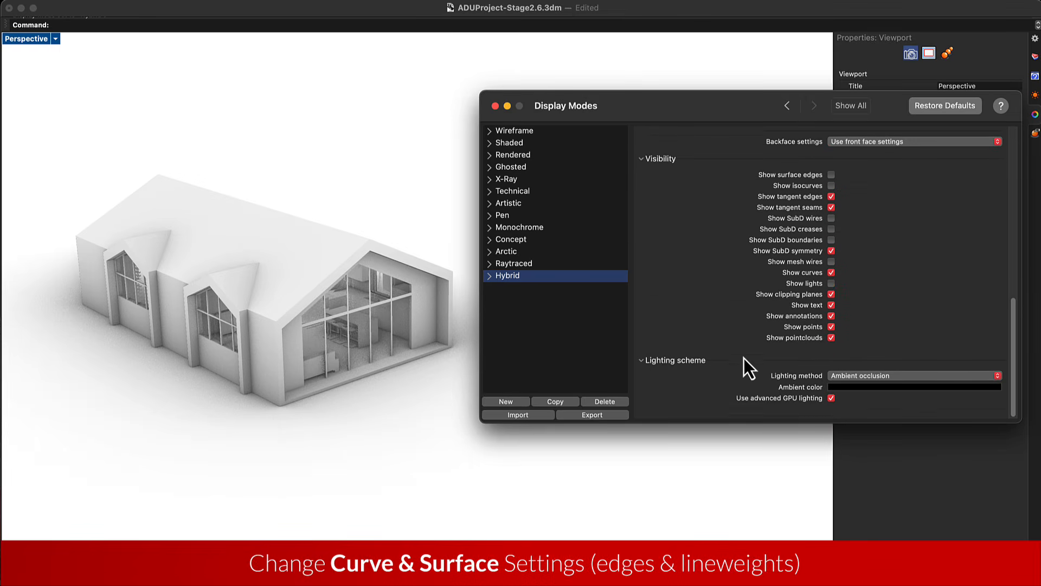
left_click(832, 180)
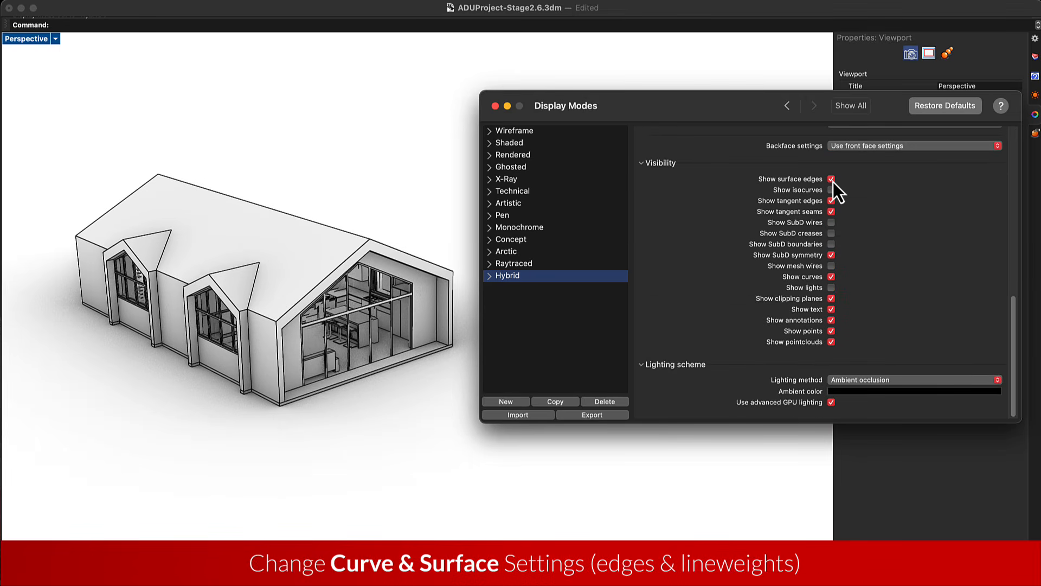
left_click(860, 382)
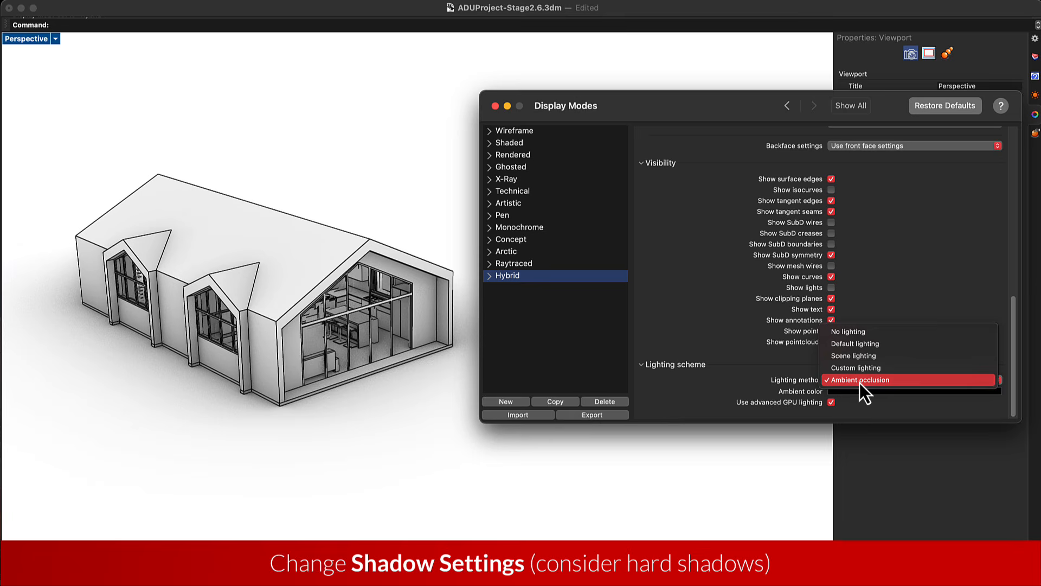
left_click(859, 346)
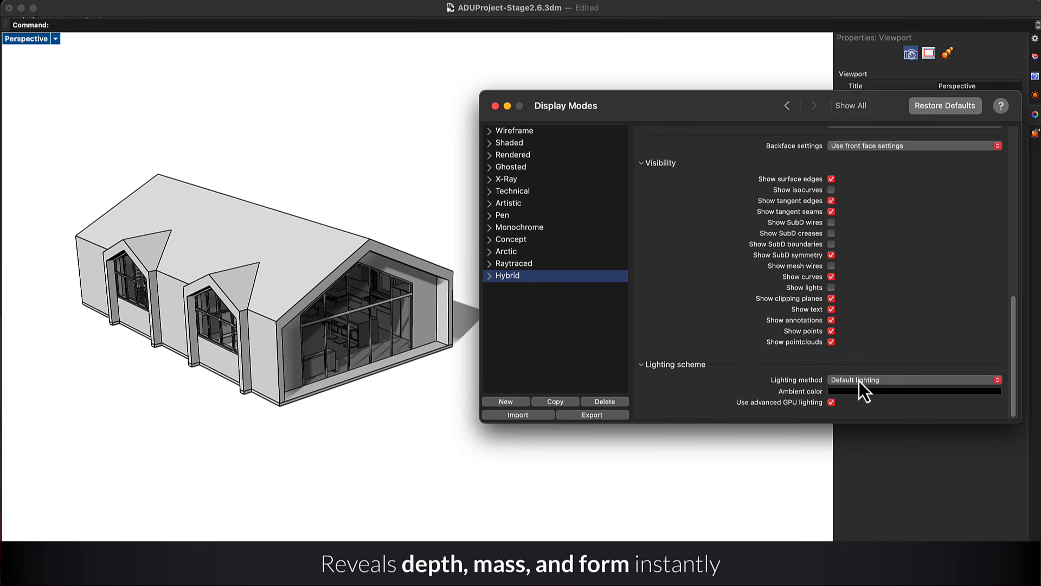
left_click(859, 380)
left_click(861, 391)
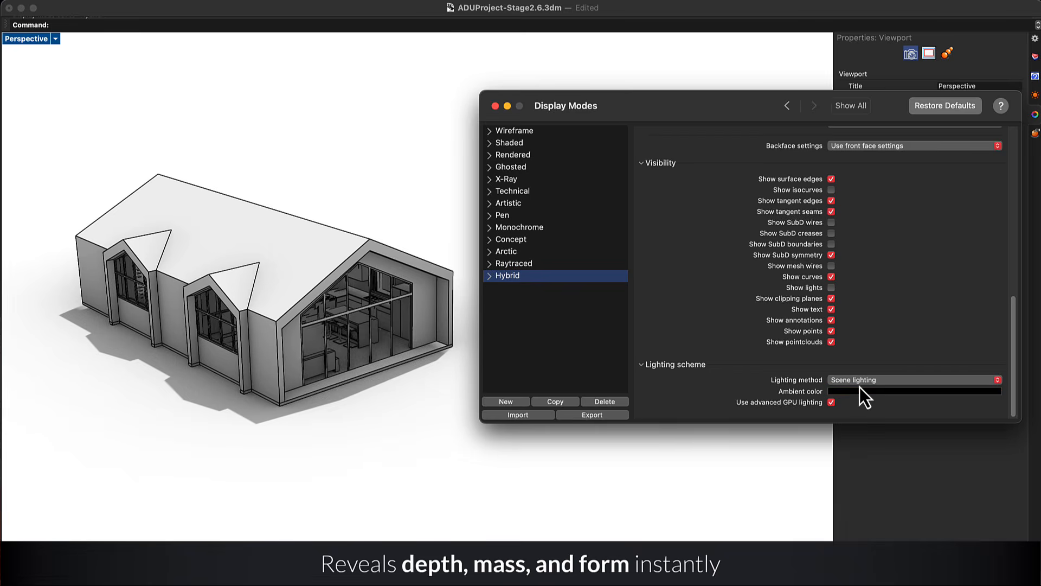
left_click(860, 384)
left_click(861, 393)
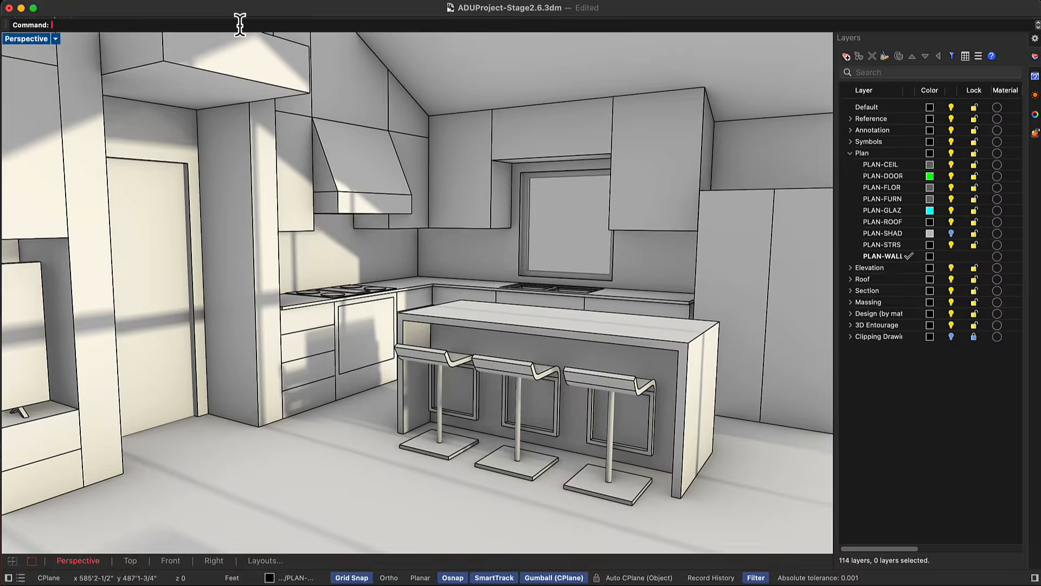
Open the Aliases page with the Options command and add an alias C24 with the macro '_ZoomLens 24
type("Options")
key("Return")
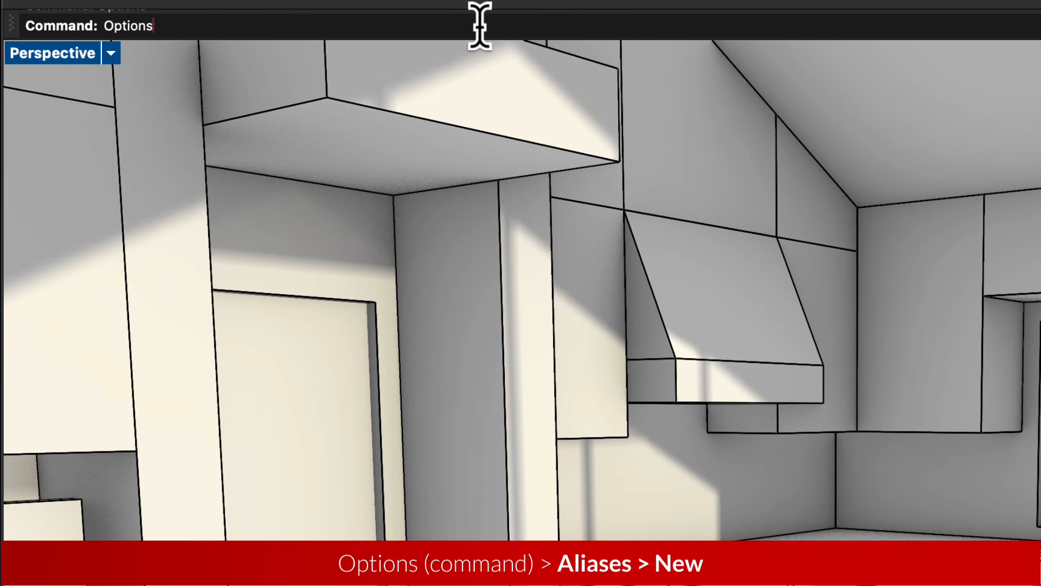
left_click(375, 63)
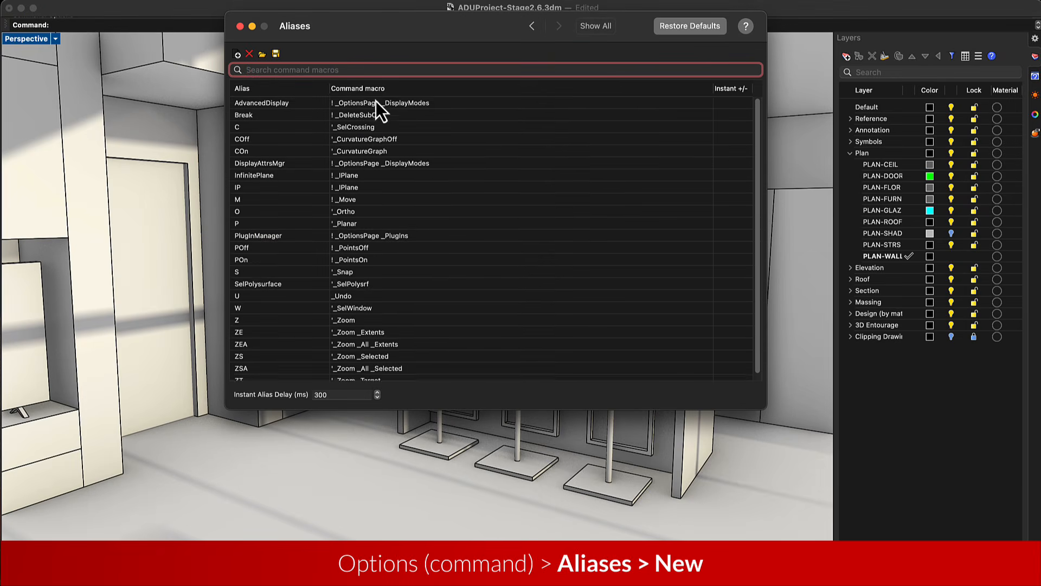
left_click(237, 55)
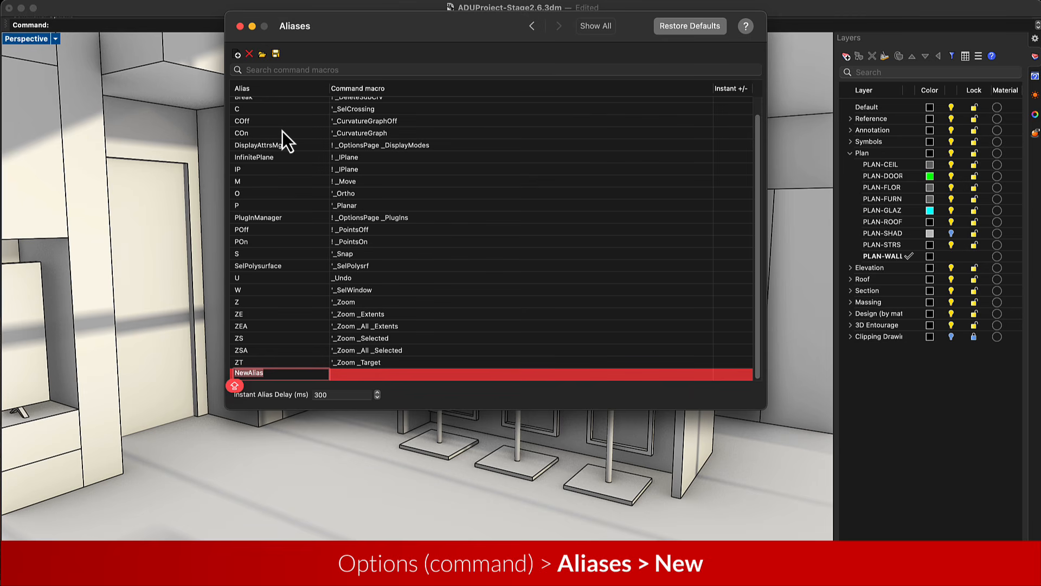
key("BackSpace")
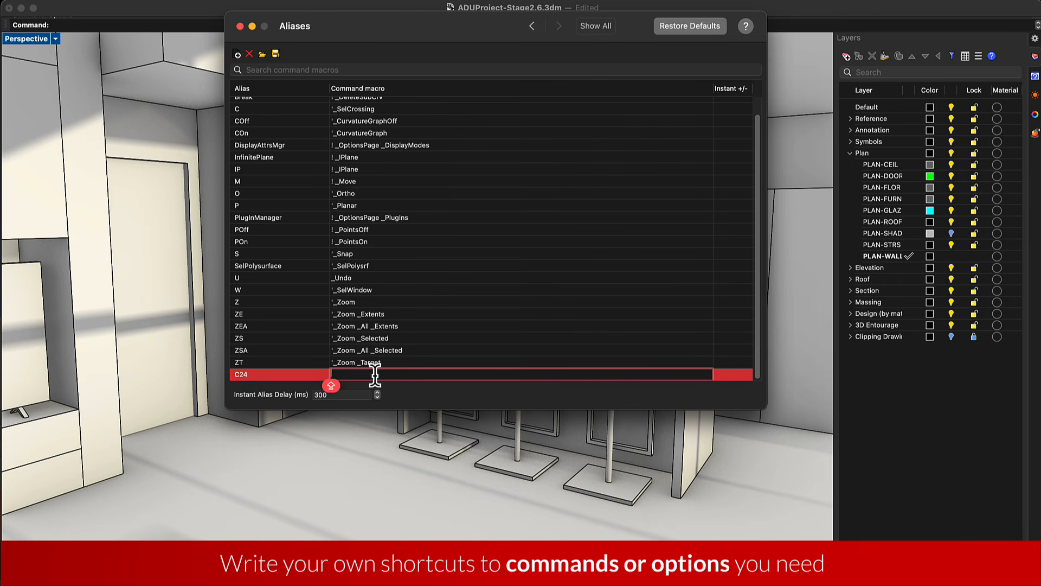
type("'_ZoomLens 24")
key("Return")
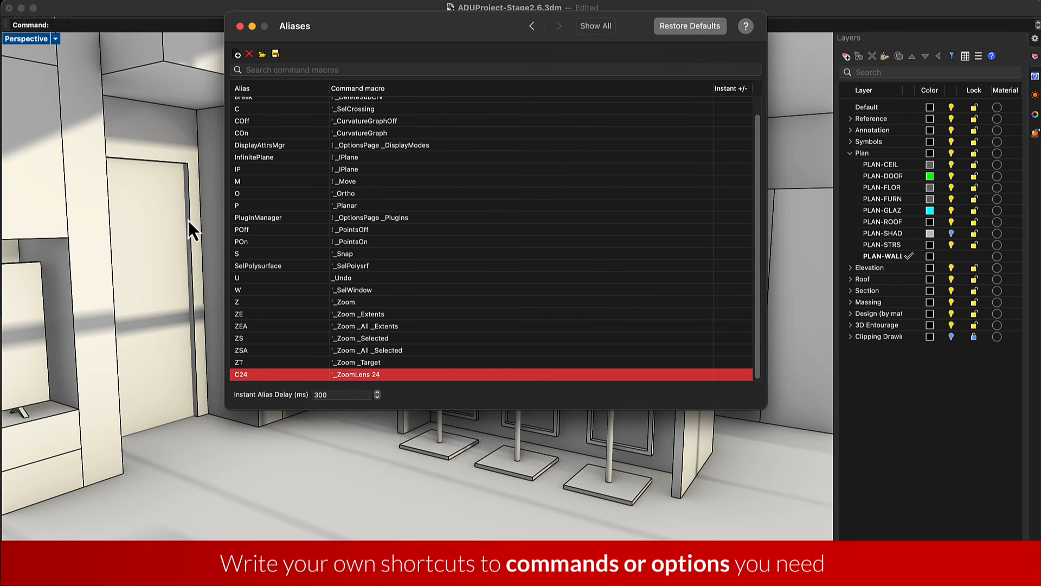
Add another alias named C25 and enter '_ZoomLens as its command macro
left_click(237, 55)
type("C25")
double_click(388, 376)
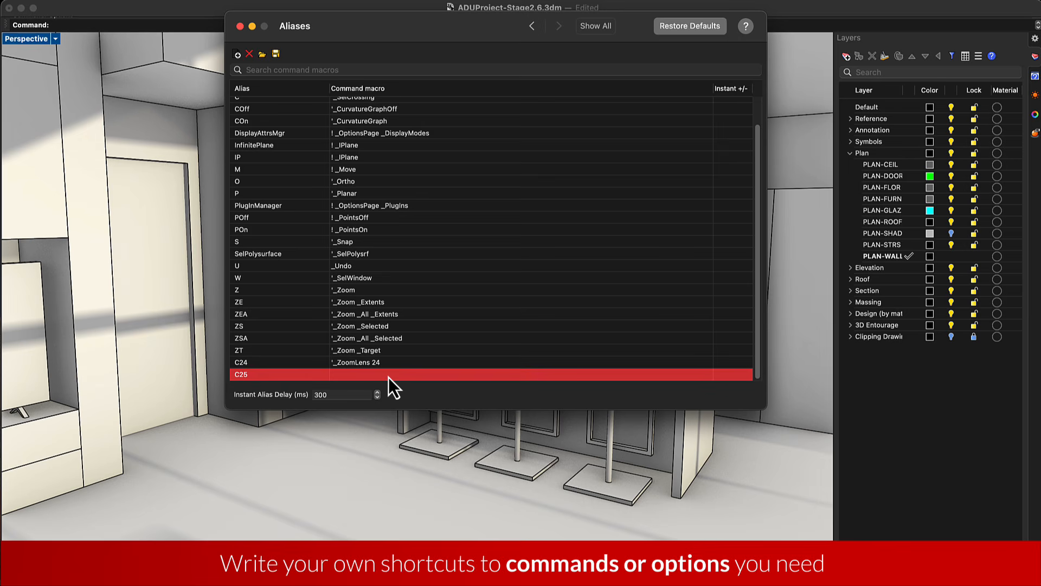
type("'_Zoom")
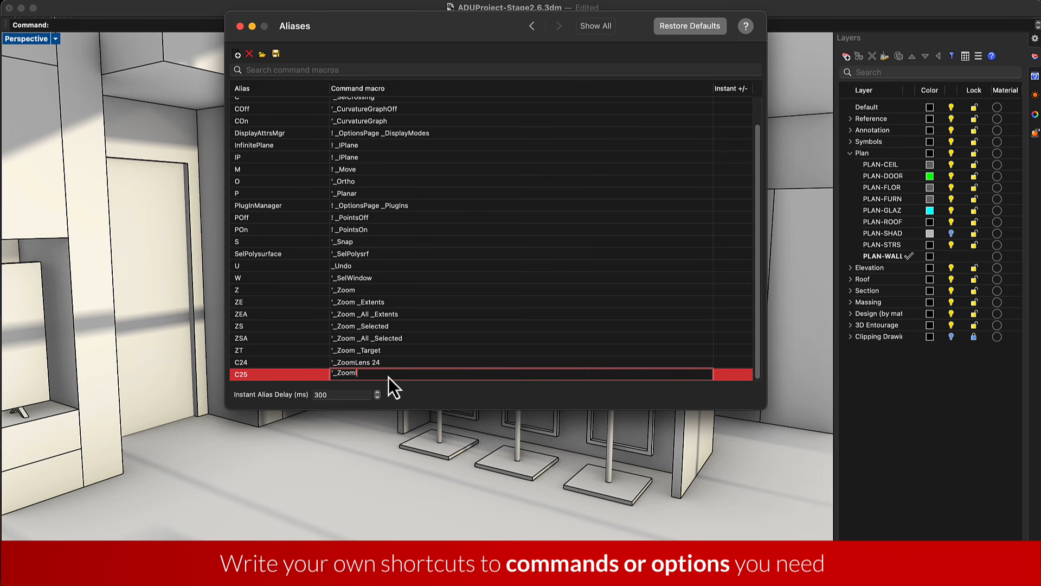
type("Lens")
key("Return")
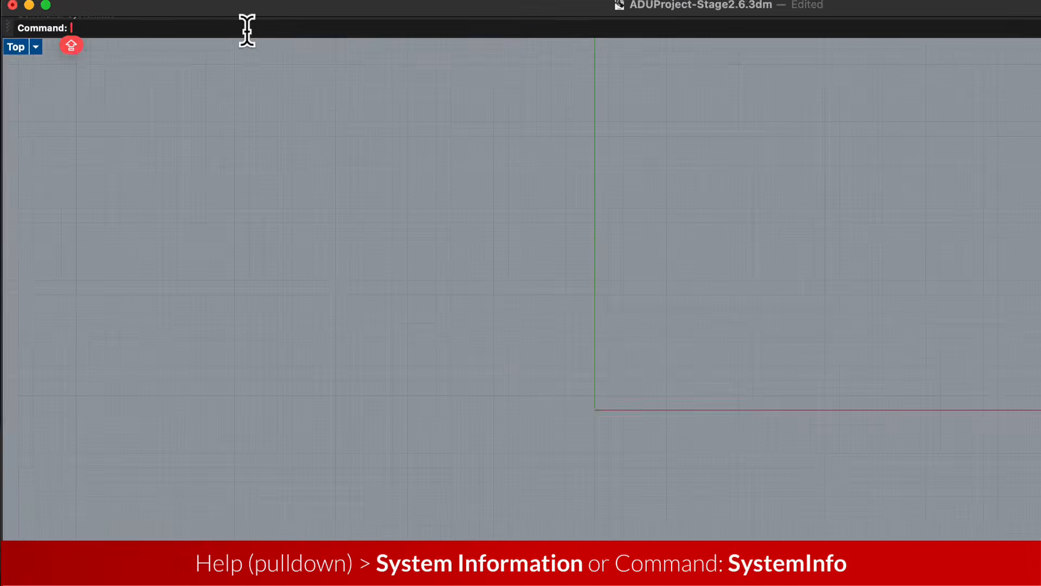
Run SystemInfo, enlarge the report window, and highlight the operating system line and the graphics processor details
type("Syst")
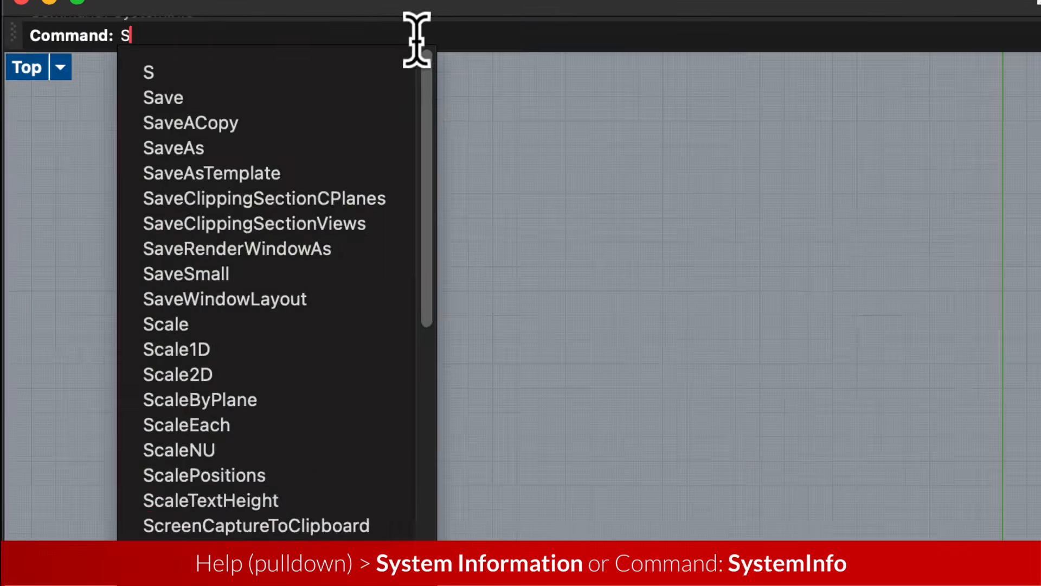
type("emInfo")
key("Return")
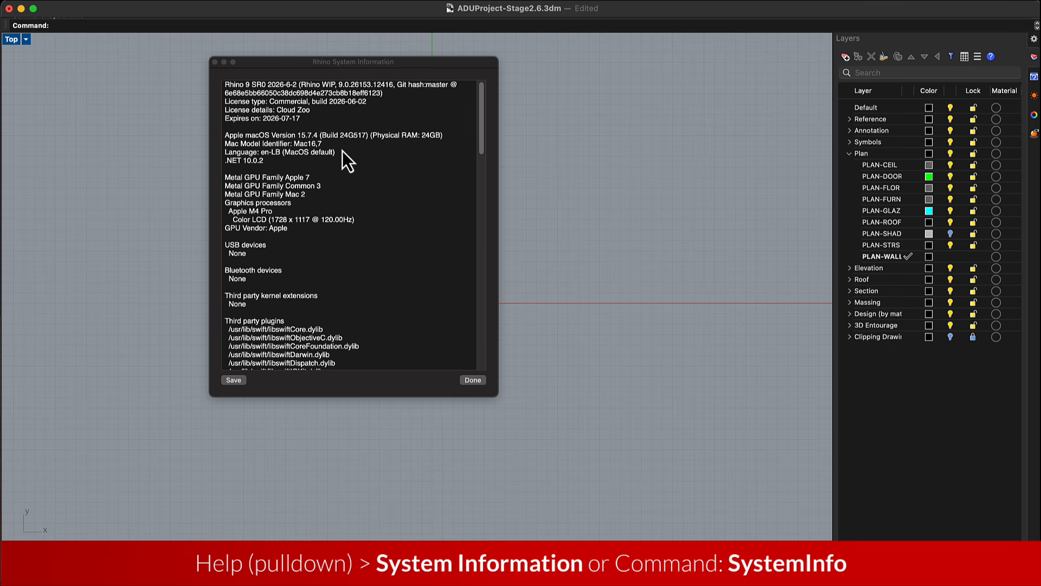
left_click_drag(494, 397, 660, 525)
left_click_drag(444, 126, 224, 126)
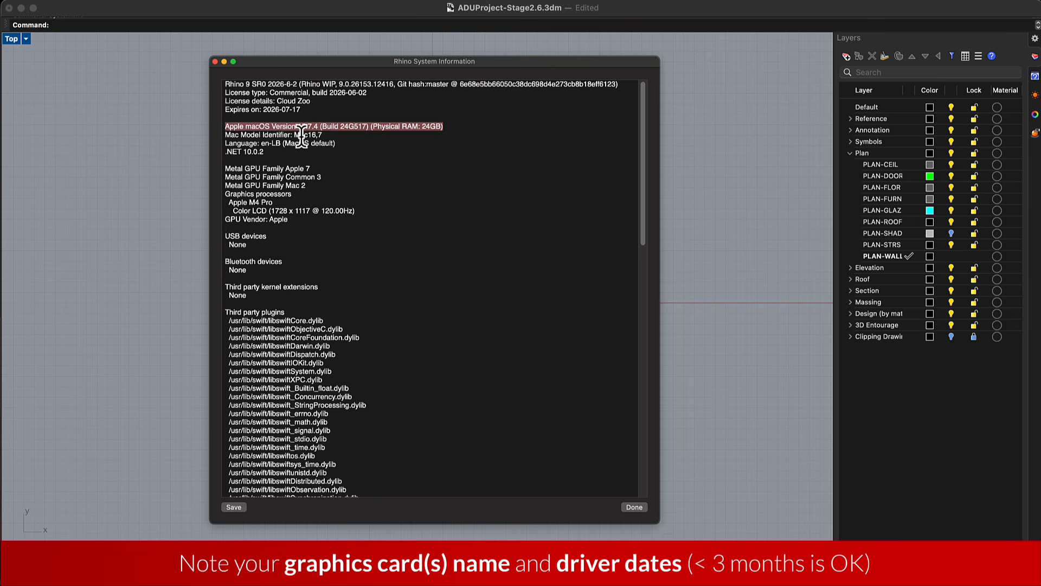
left_click_drag(224, 193, 353, 223)
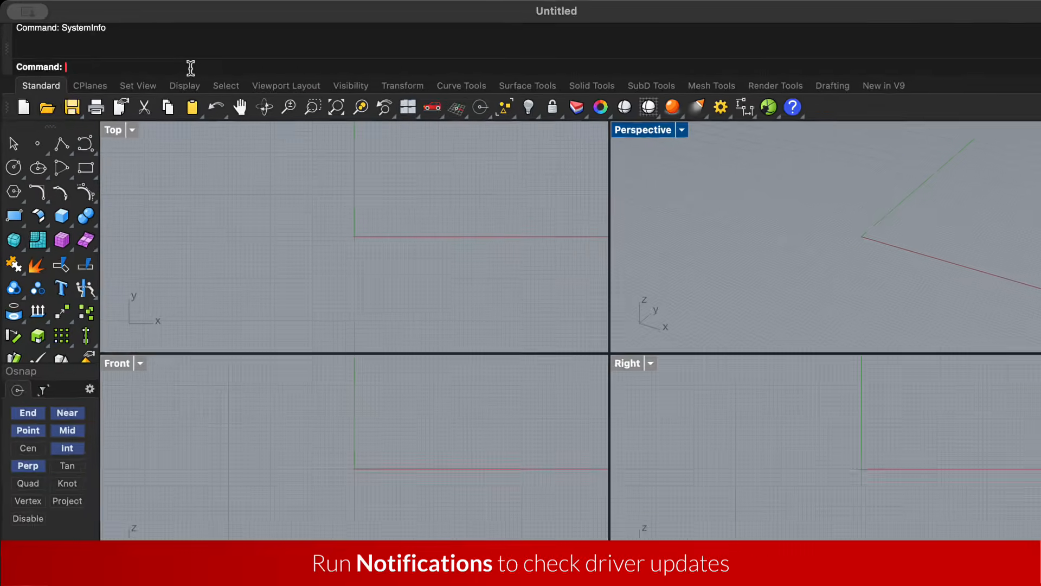
Run the Notifications command to check for graphics driver updates
type("Notificati")
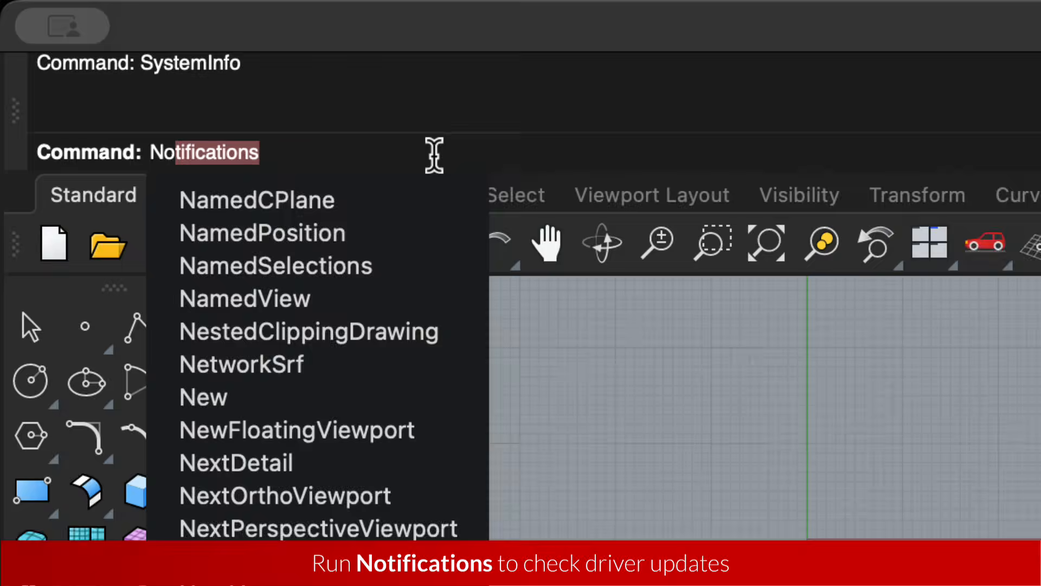
type("on")
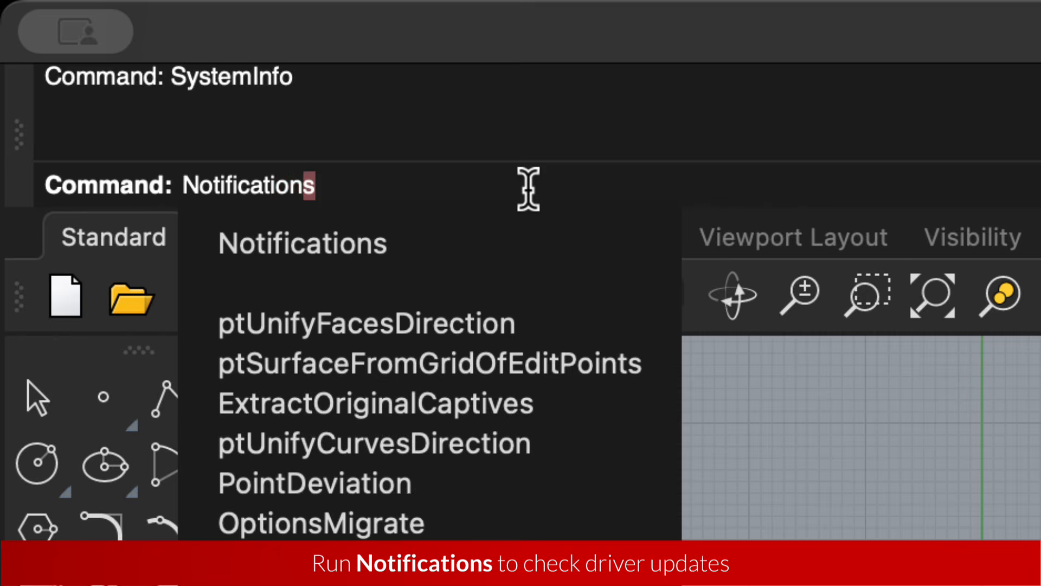
key("Return")
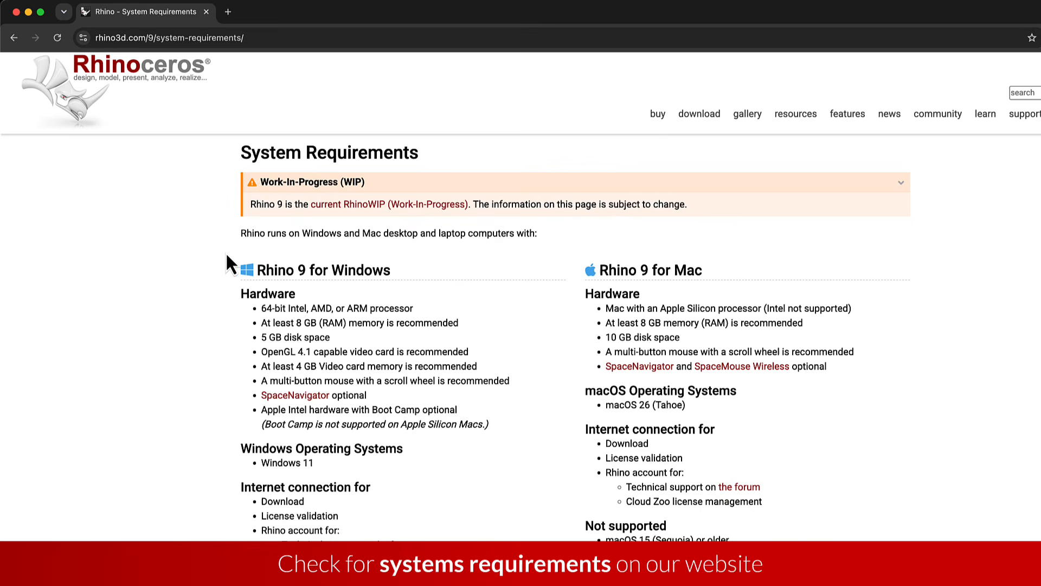
Review the Rhino 9 system requirements page in the browser, and the latest driver downloads on NVIDIA's drivers page
scroll(227, 255, "down", 5)
scroll(226, 252, "down", 1)
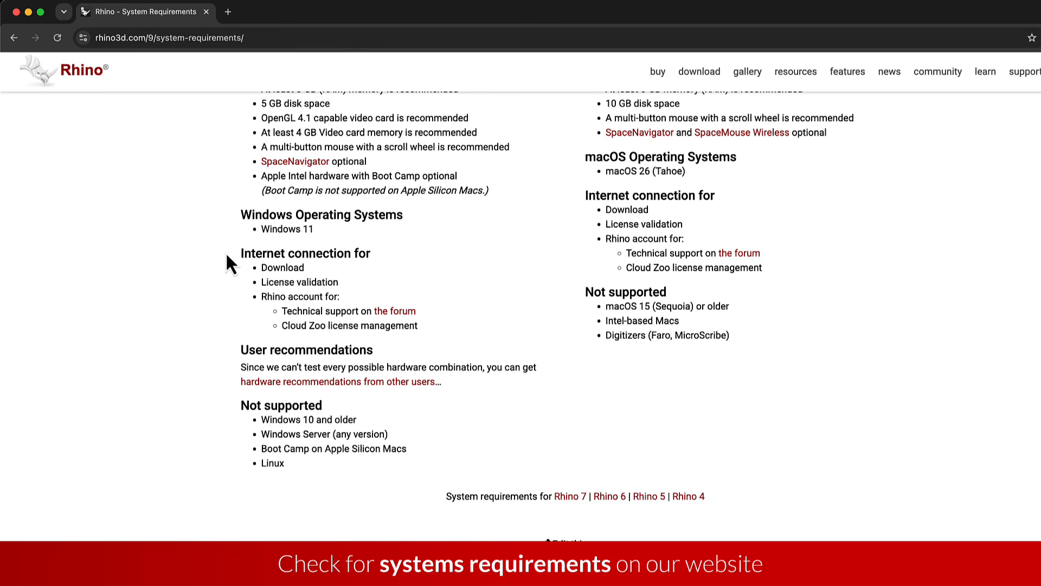
scroll(226, 252, "up", 2)
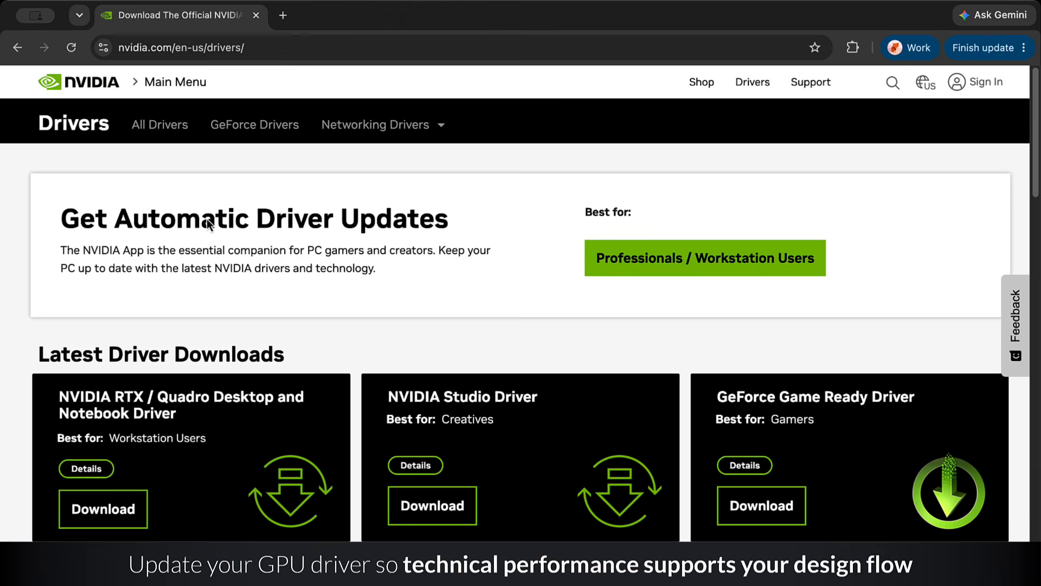
scroll(132, 318, "down", 3)
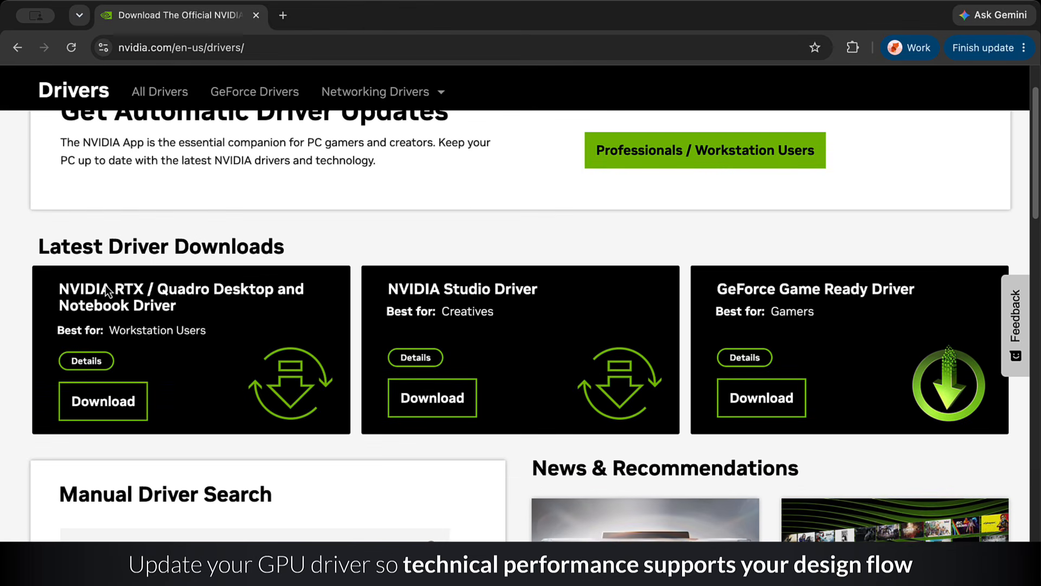